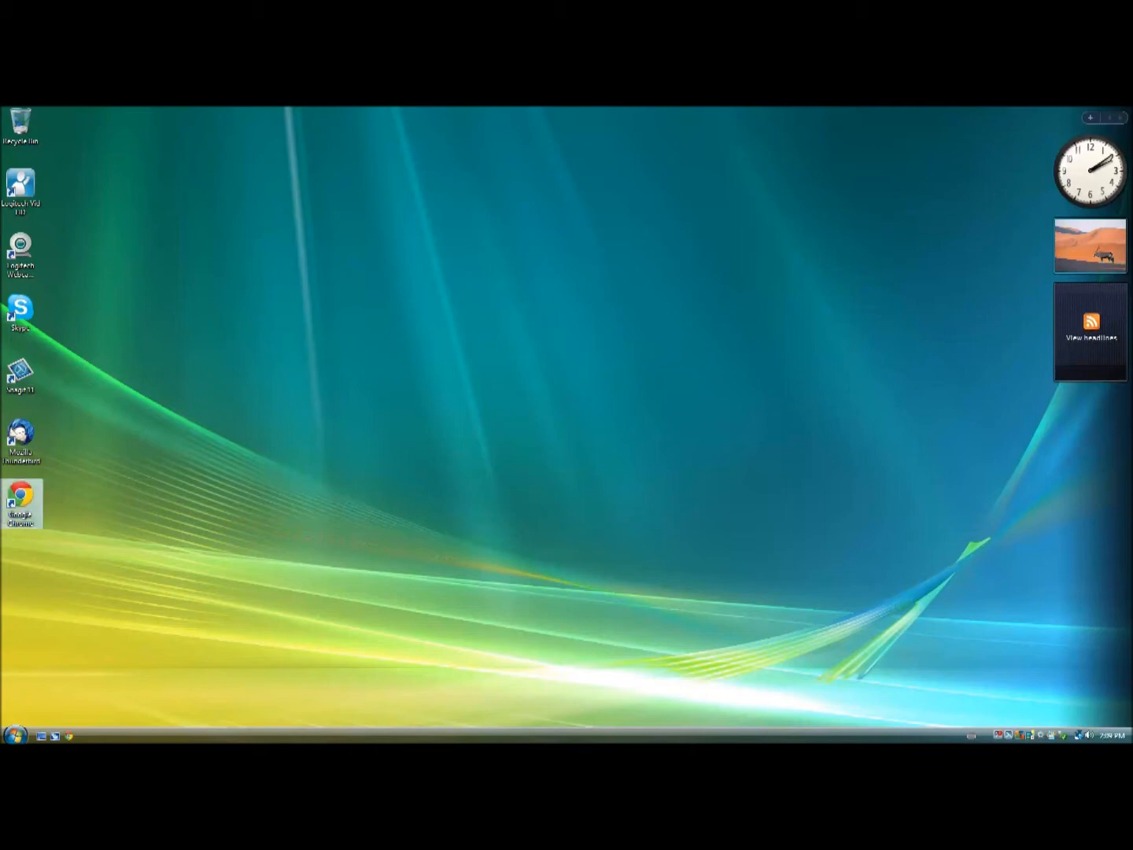
Search Google in Chrome for 'install thunderbird' and open the Mozilla Thunderbird download page.
double_click(20, 502)
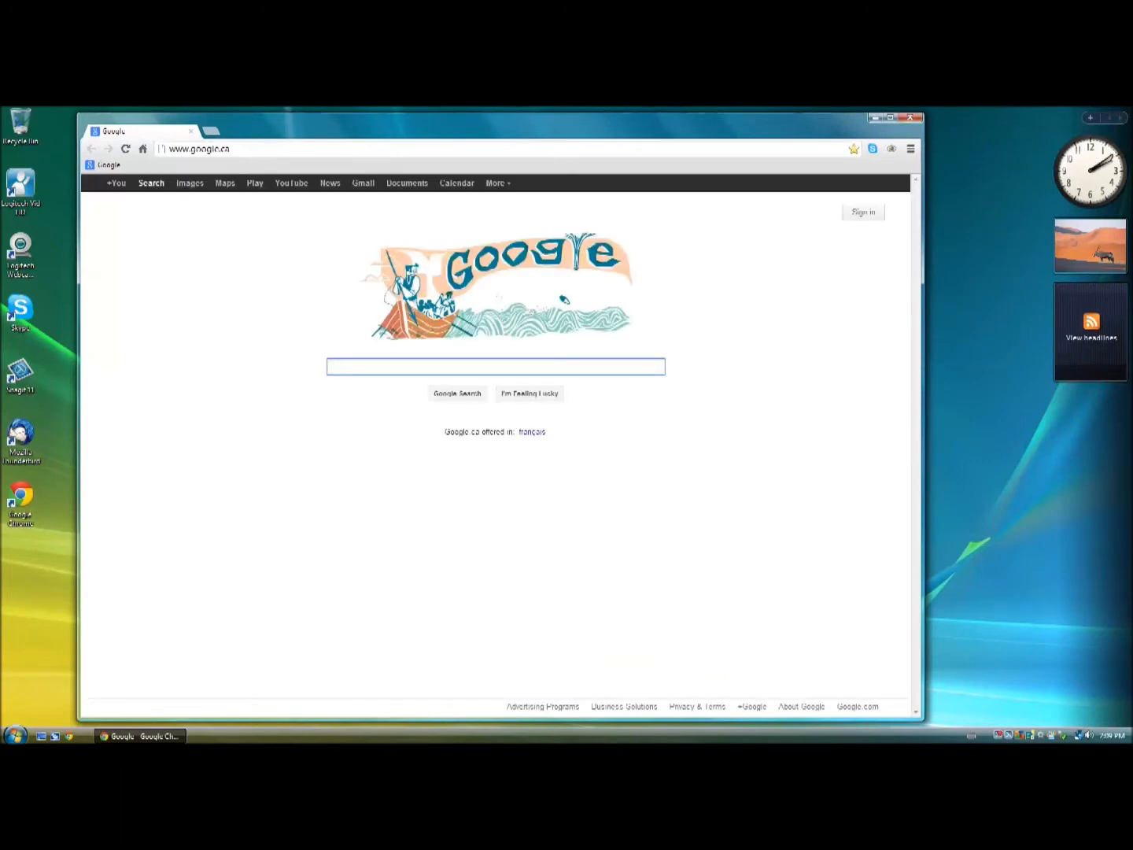
text(install)
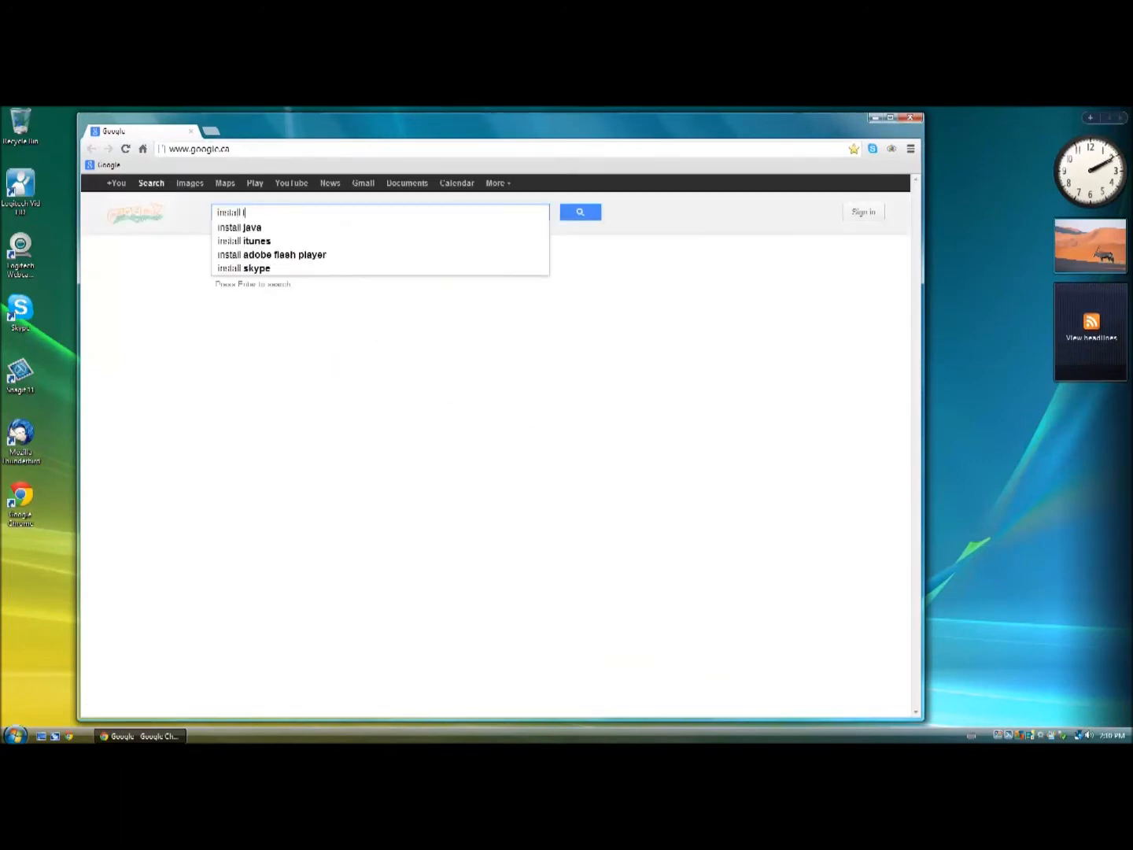
text( thunderib)
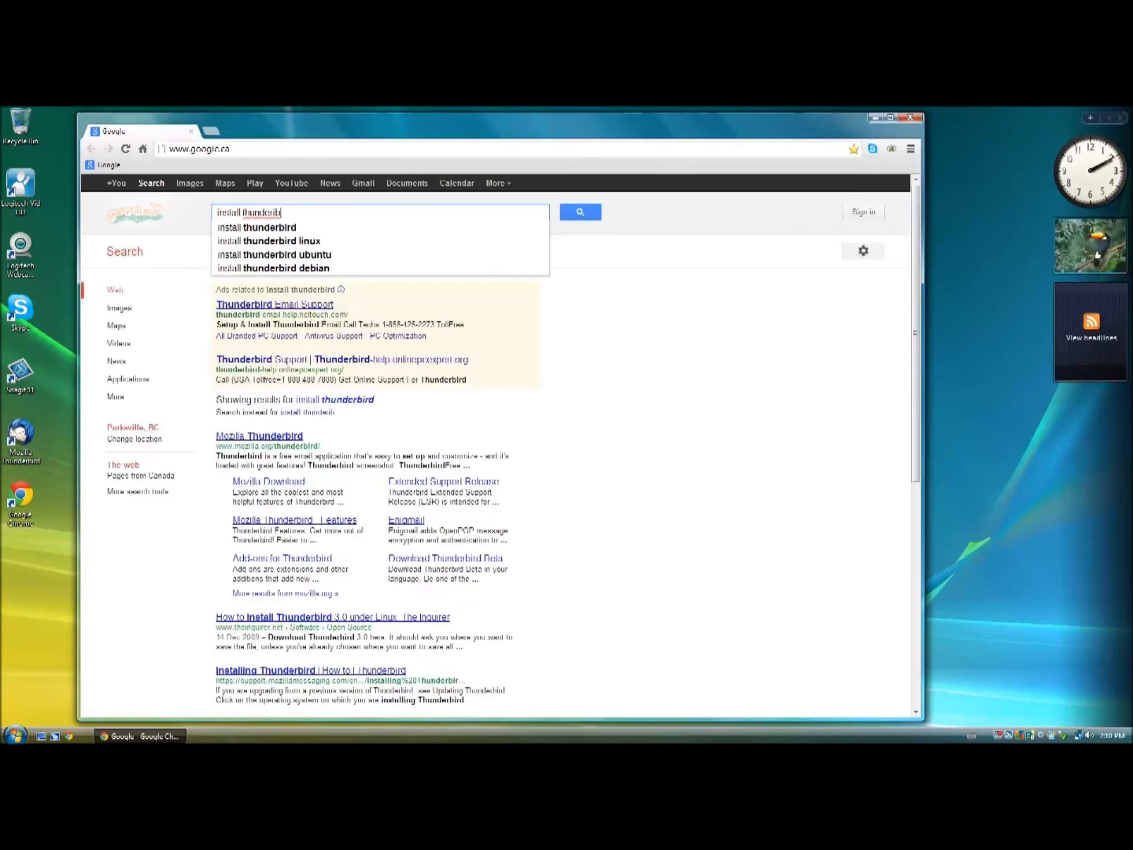
key(Down)
key(Return)
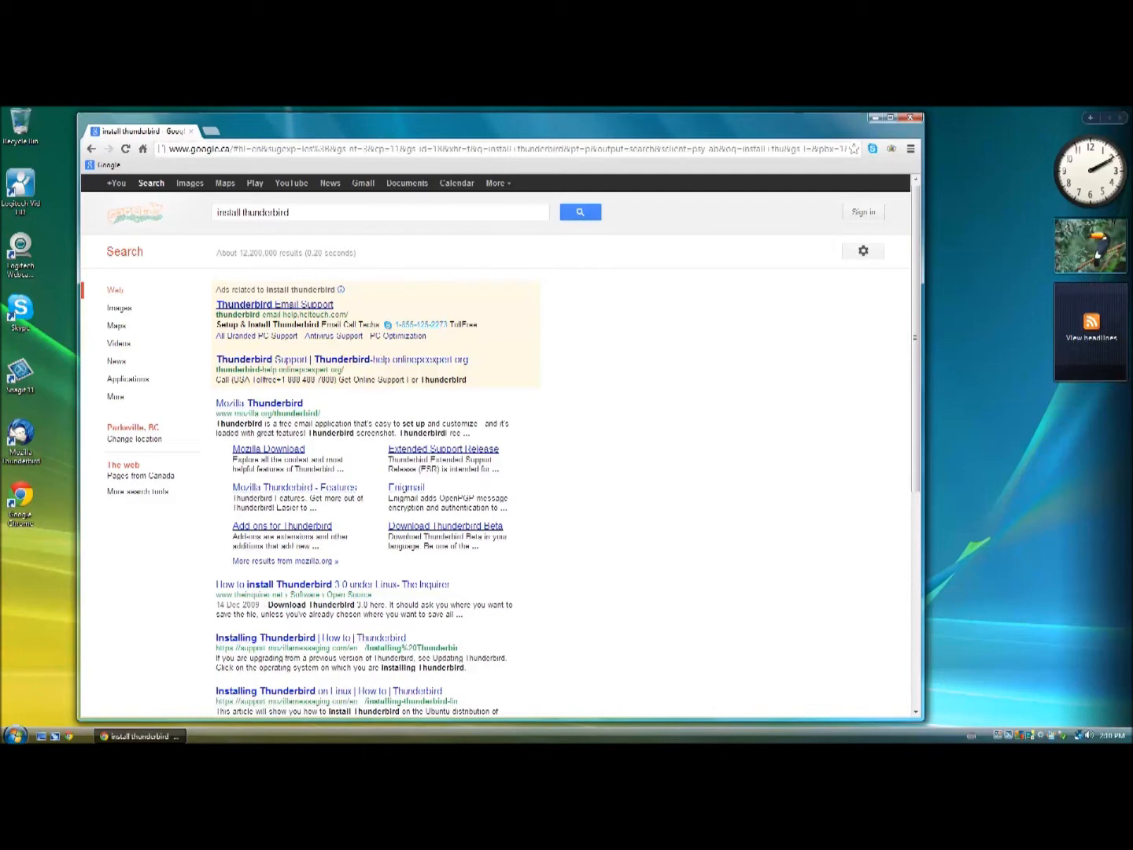
click(269, 449)
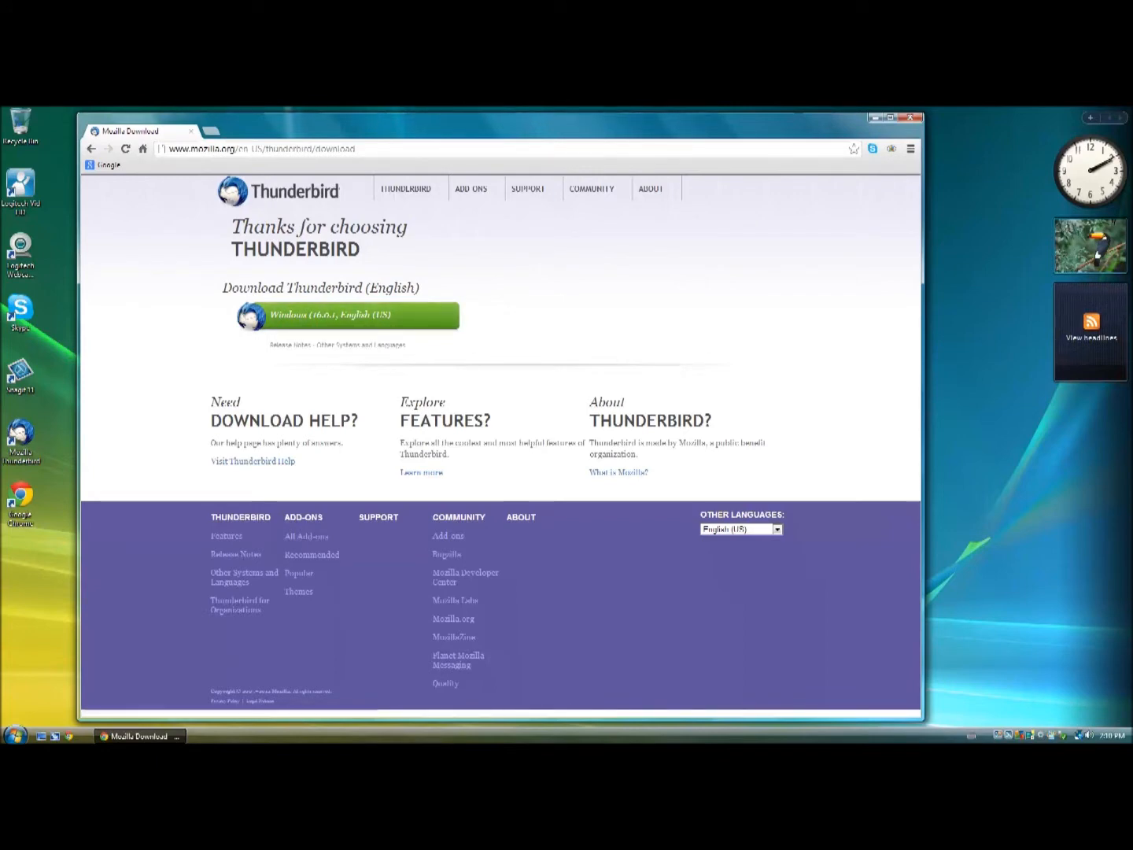
Close the Chrome window showing the Thunderbird download page.
drag(543, 120, 590, 121)
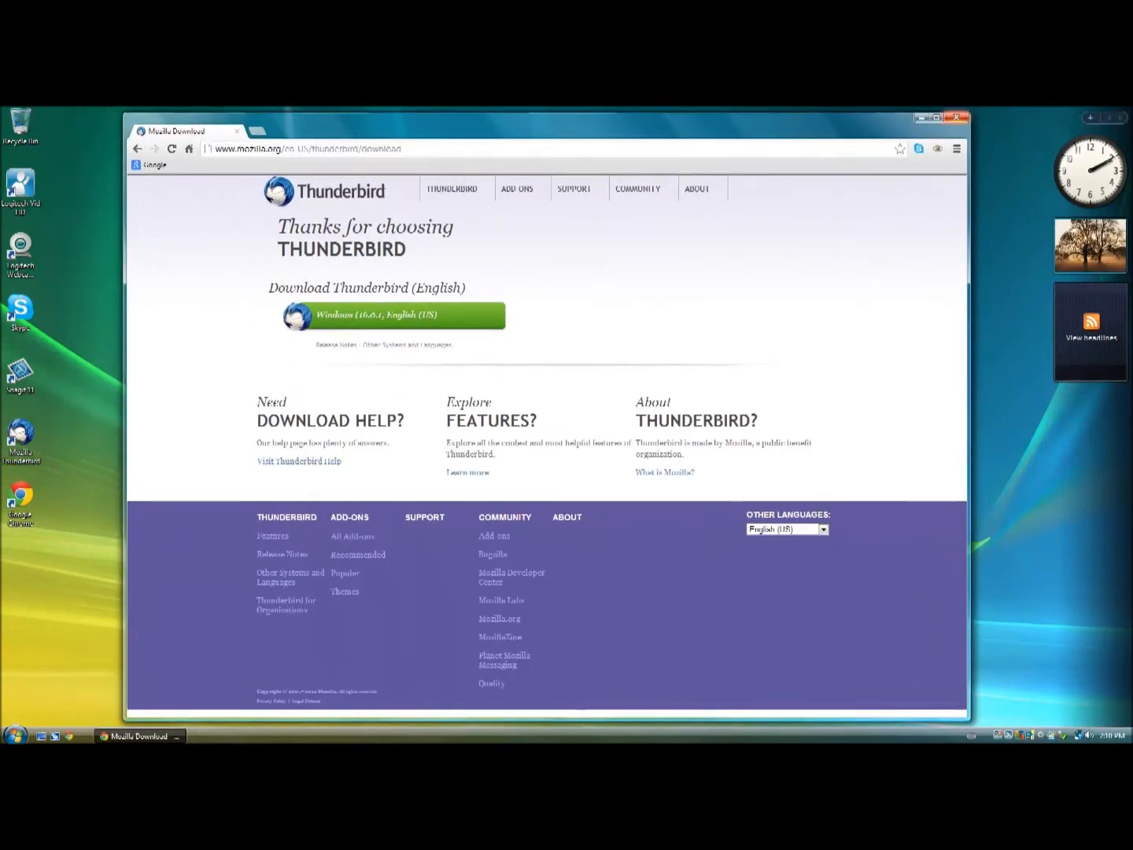
click(956, 117)
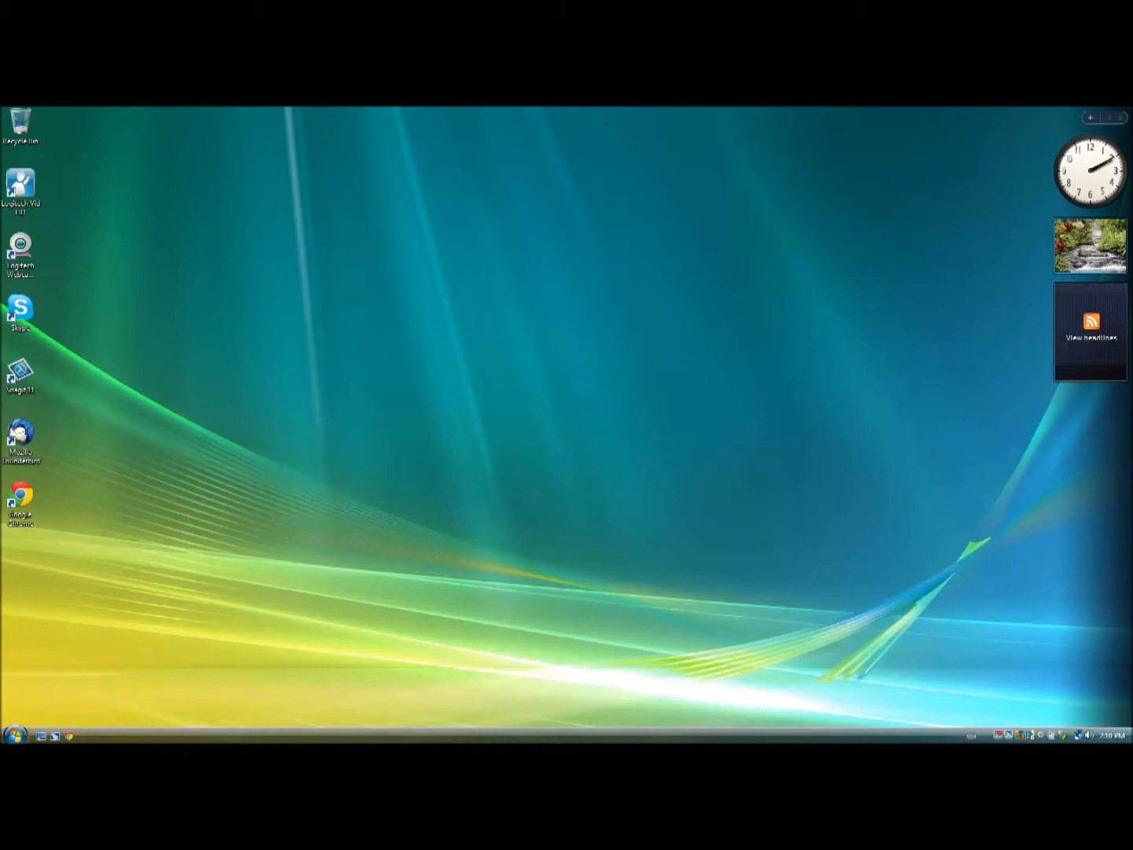
Launch Mozilla Thunderbird and dismiss the System Integration prompt.
double_click(21, 441)
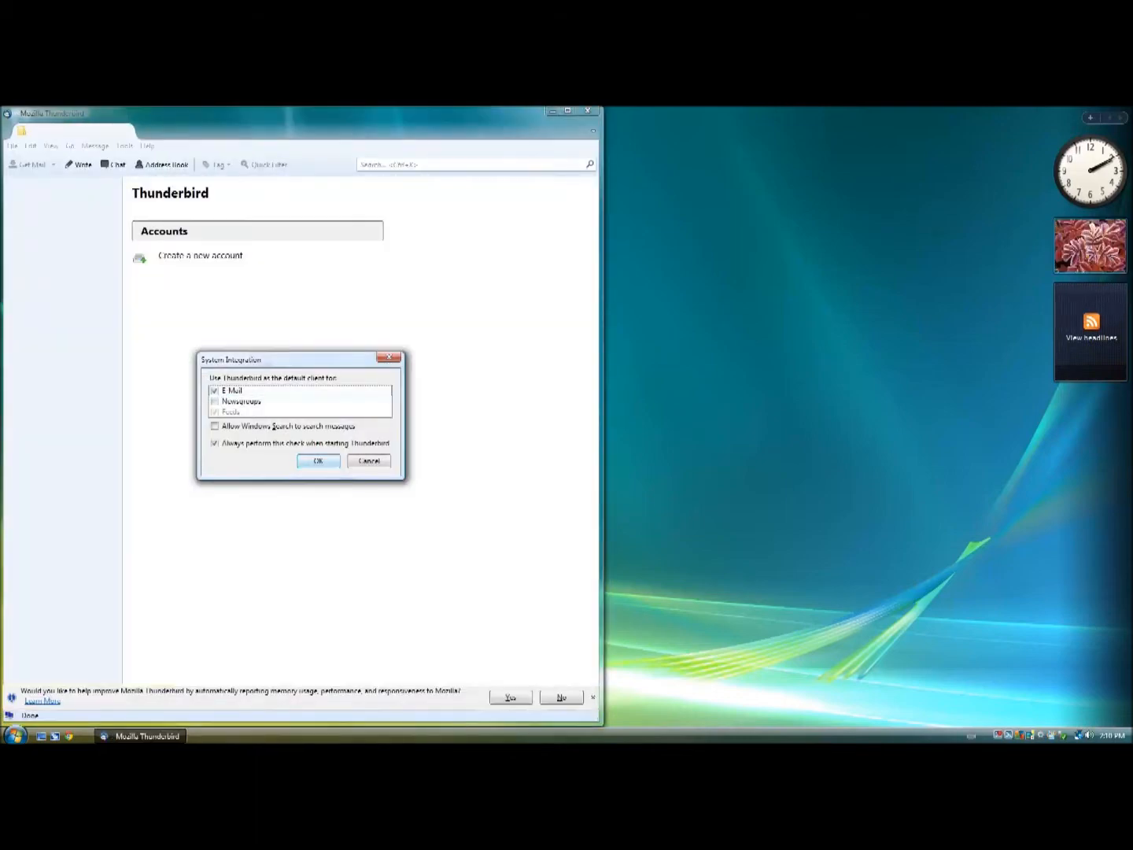
key(Return)
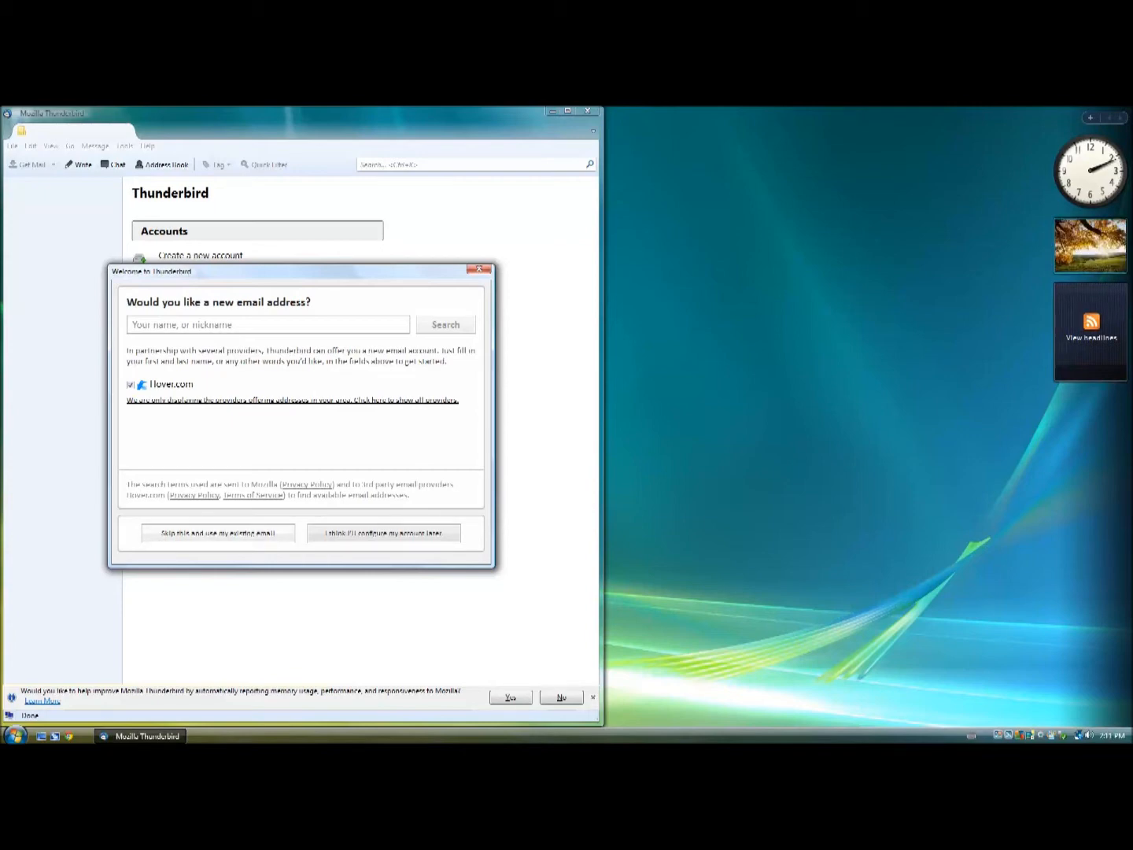
Use an existing e-mail: enter the user's name, e-mail address and password to find server settings.
click(218, 533)
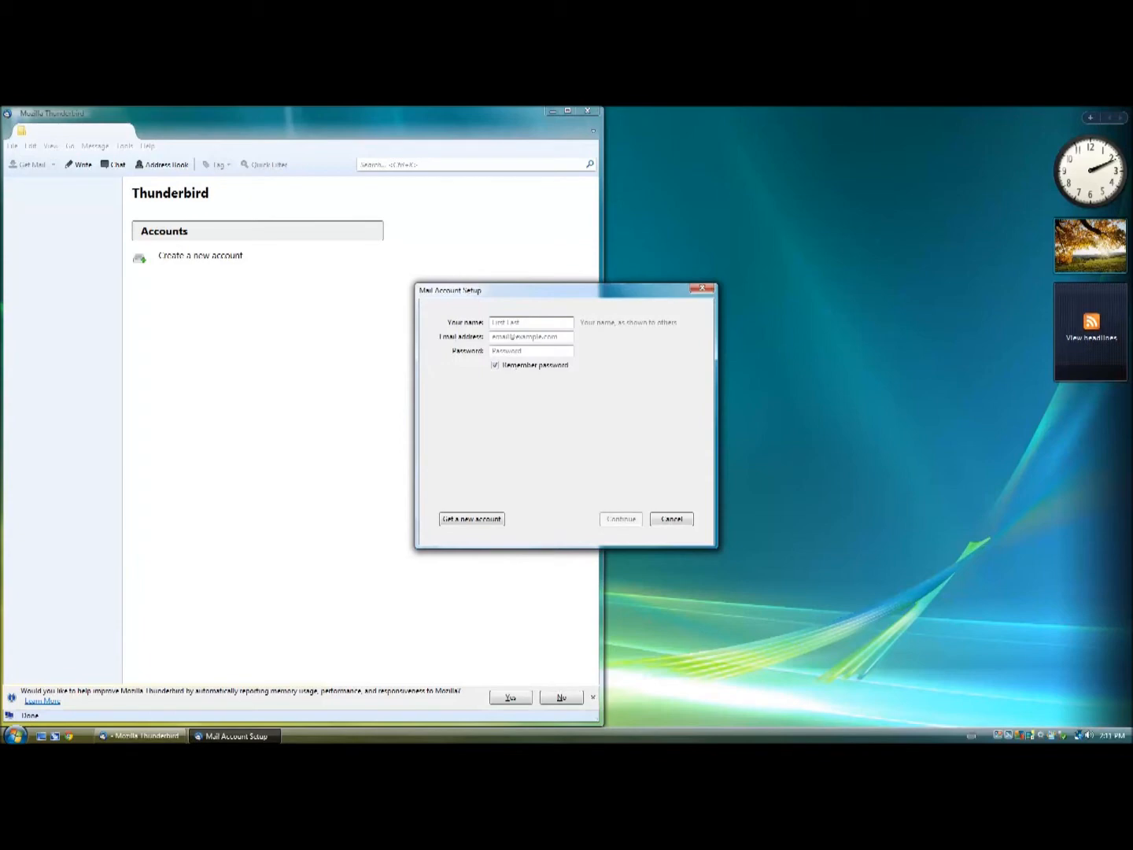
text(Joe)
key(Tab)
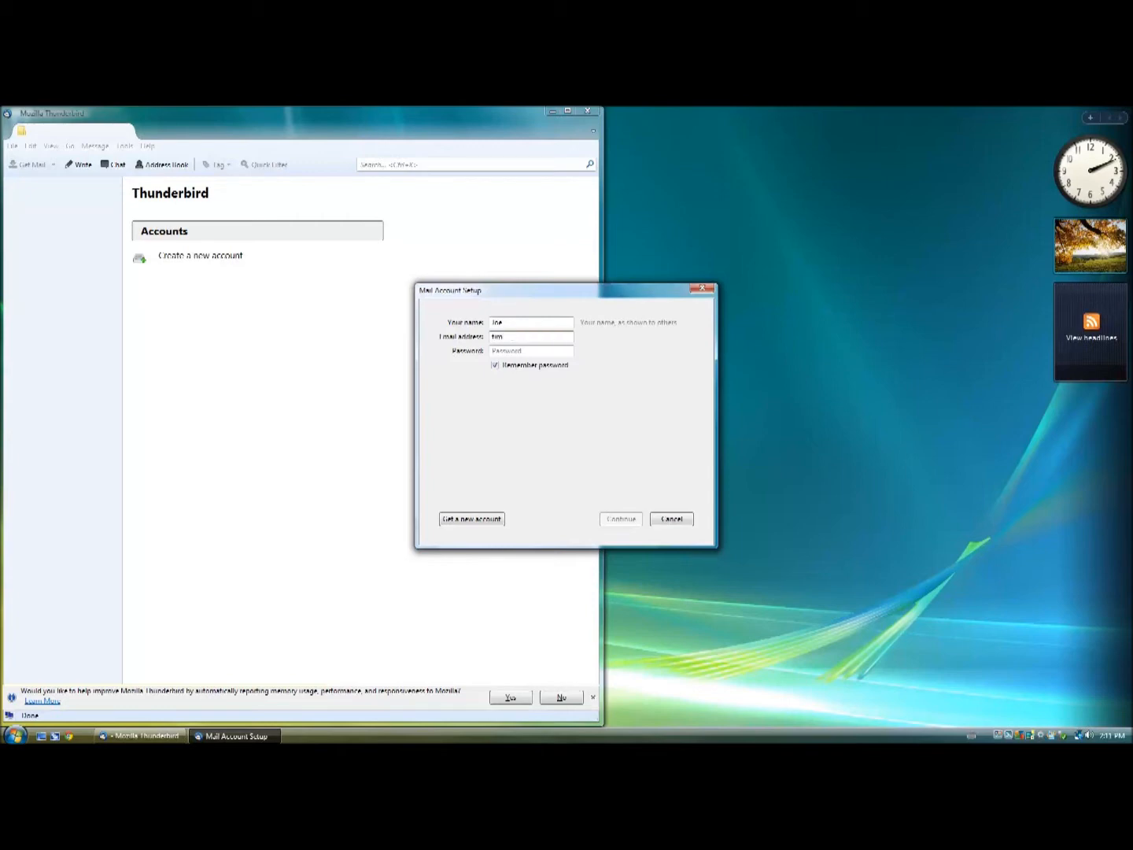
key(Tab)
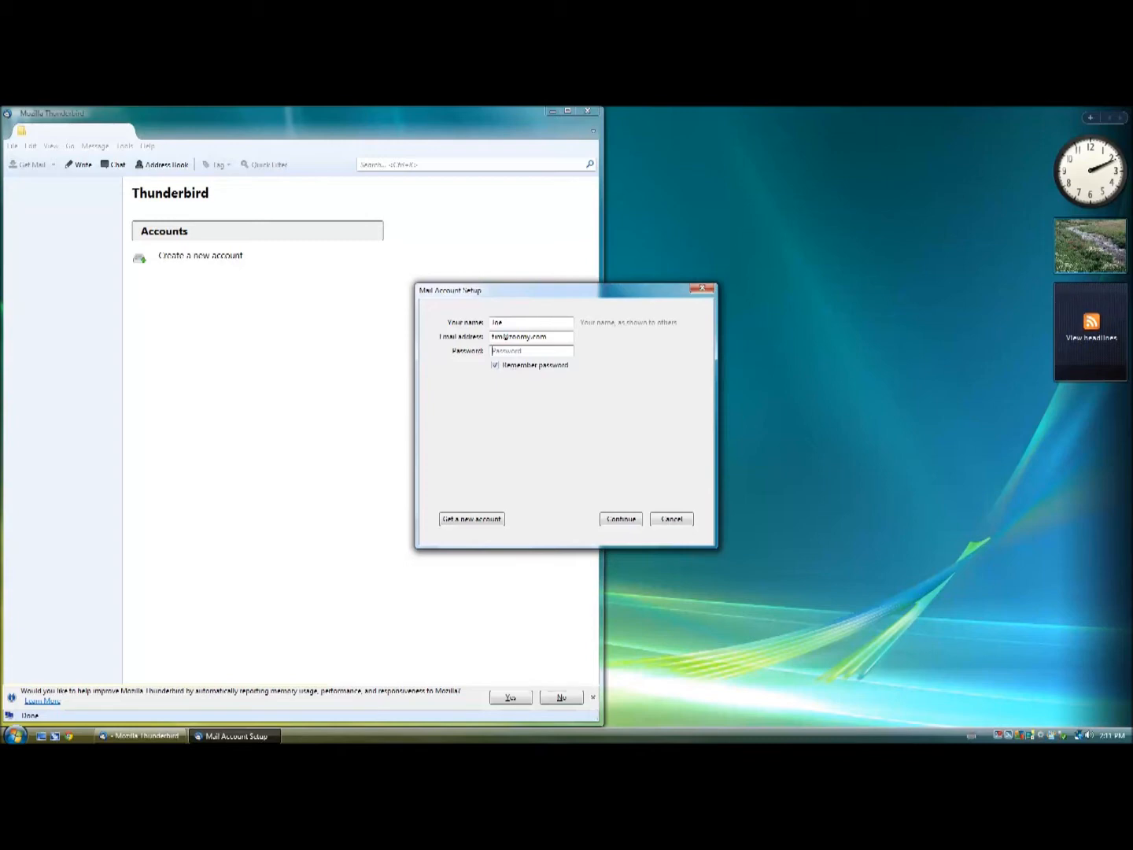
text(••••••••)
key(Return)
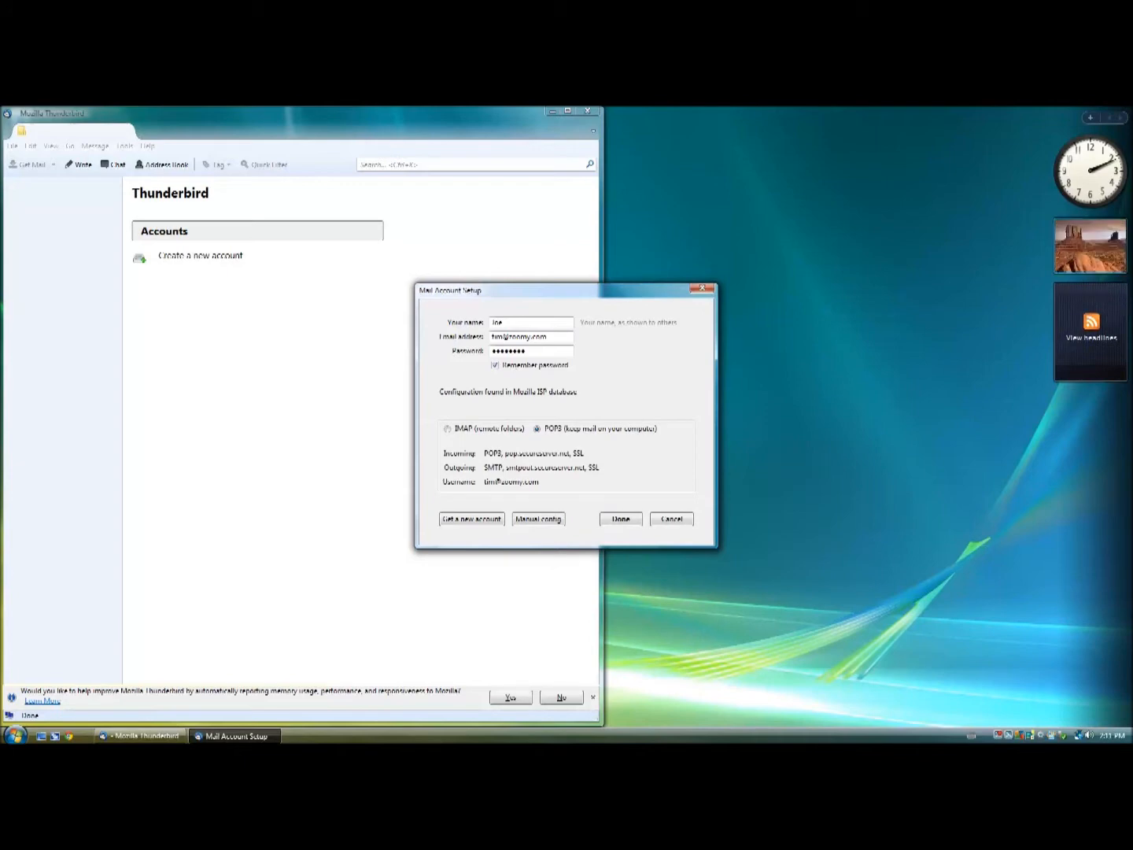
drag(551, 290, 535, 273)
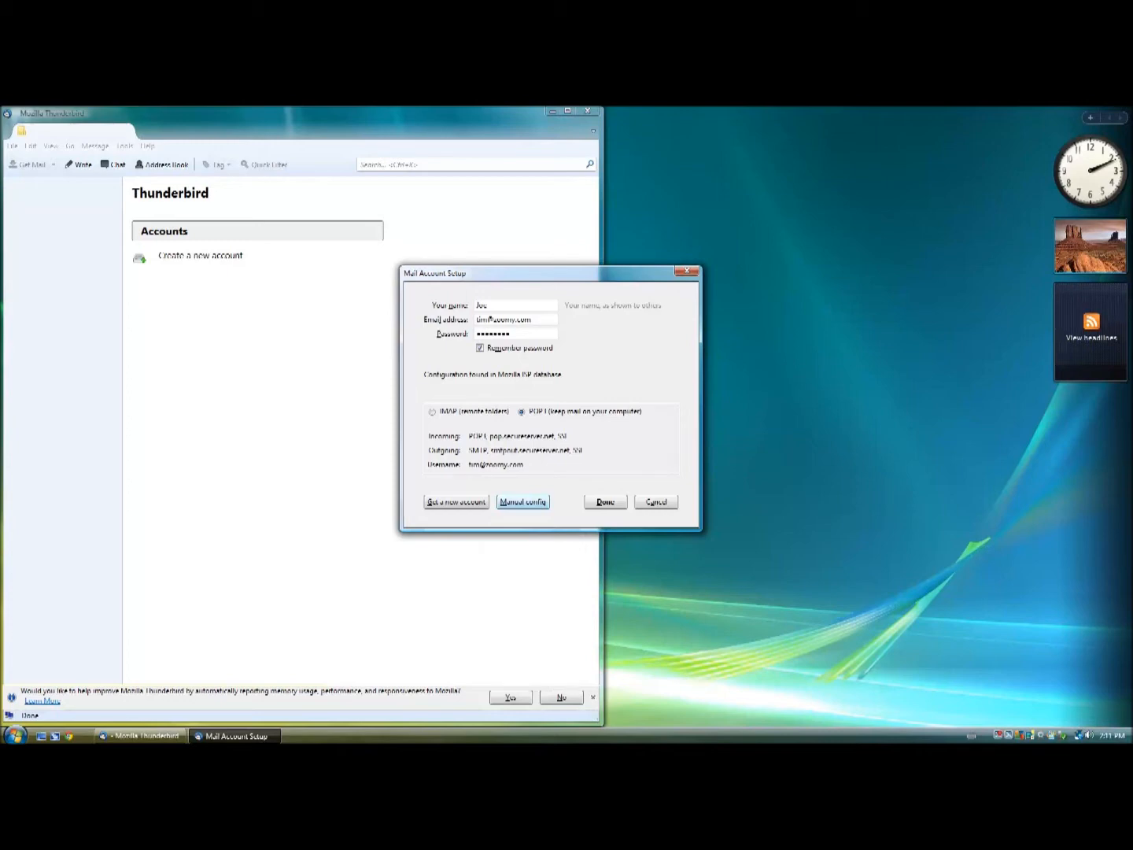
Choose IMAP (remote folders) and finish creating the mail account.
click(433, 412)
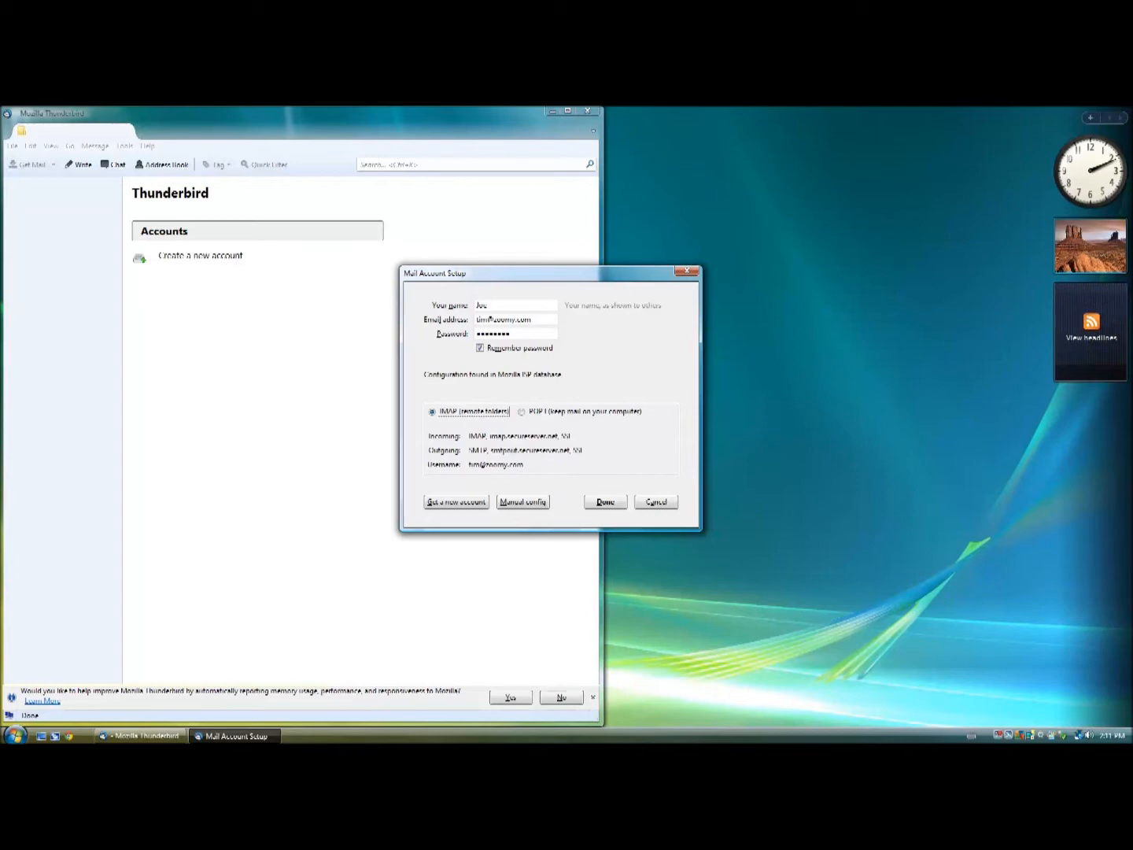
key(Return)
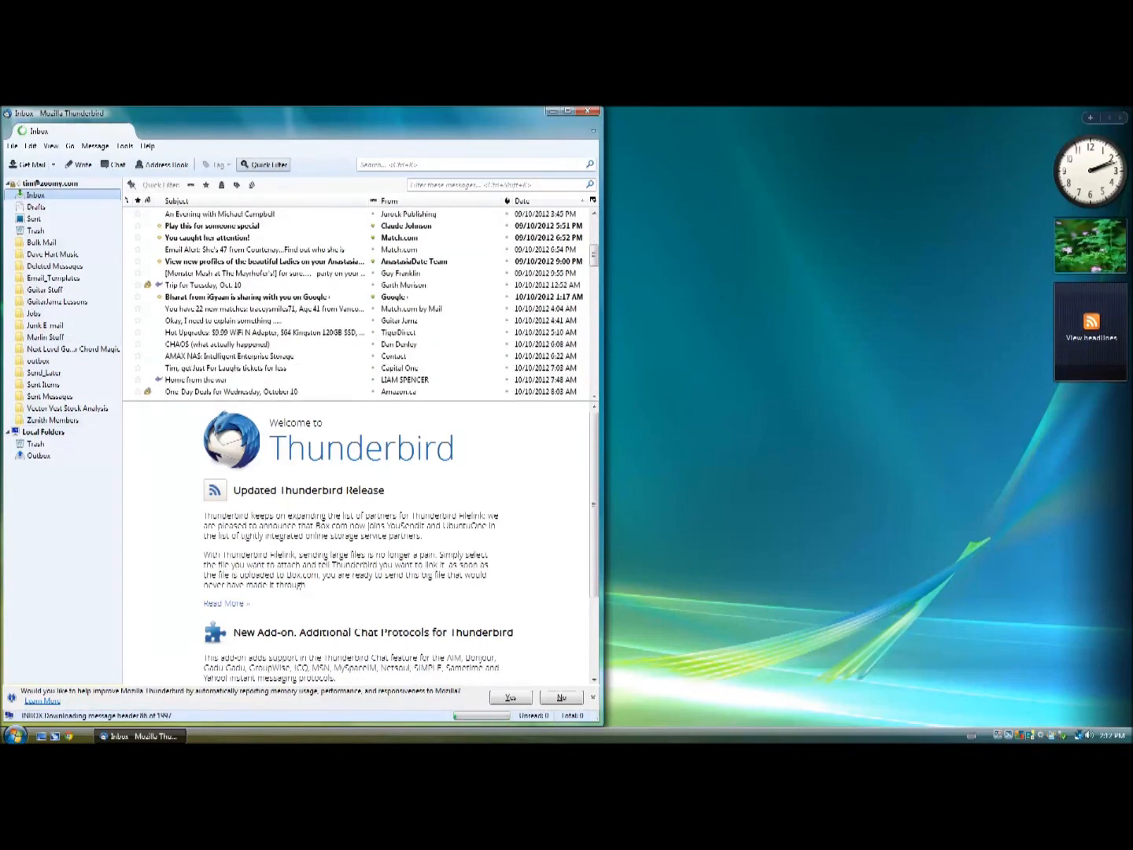
Search add-ons for 'google calendar', install Google Calendar Tab and restart Thunderbird.
drag(315, 113, 532, 121)
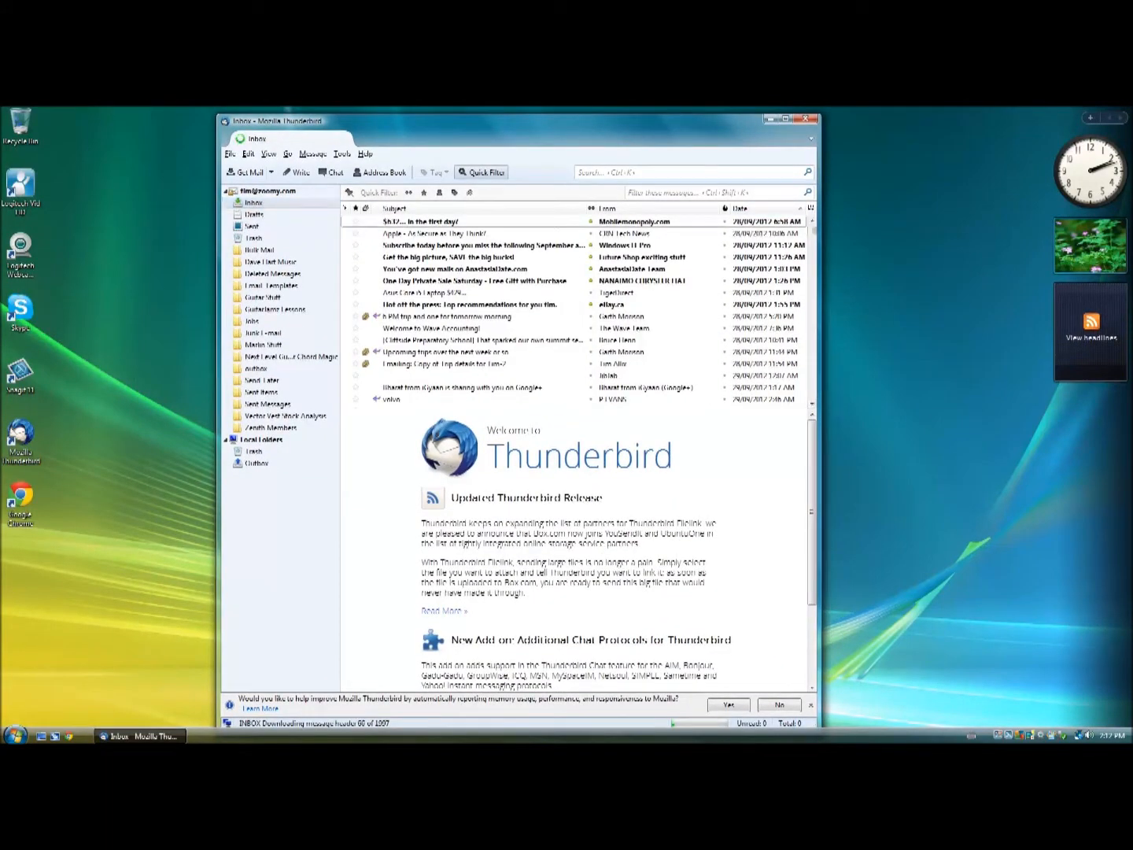
click(341, 154)
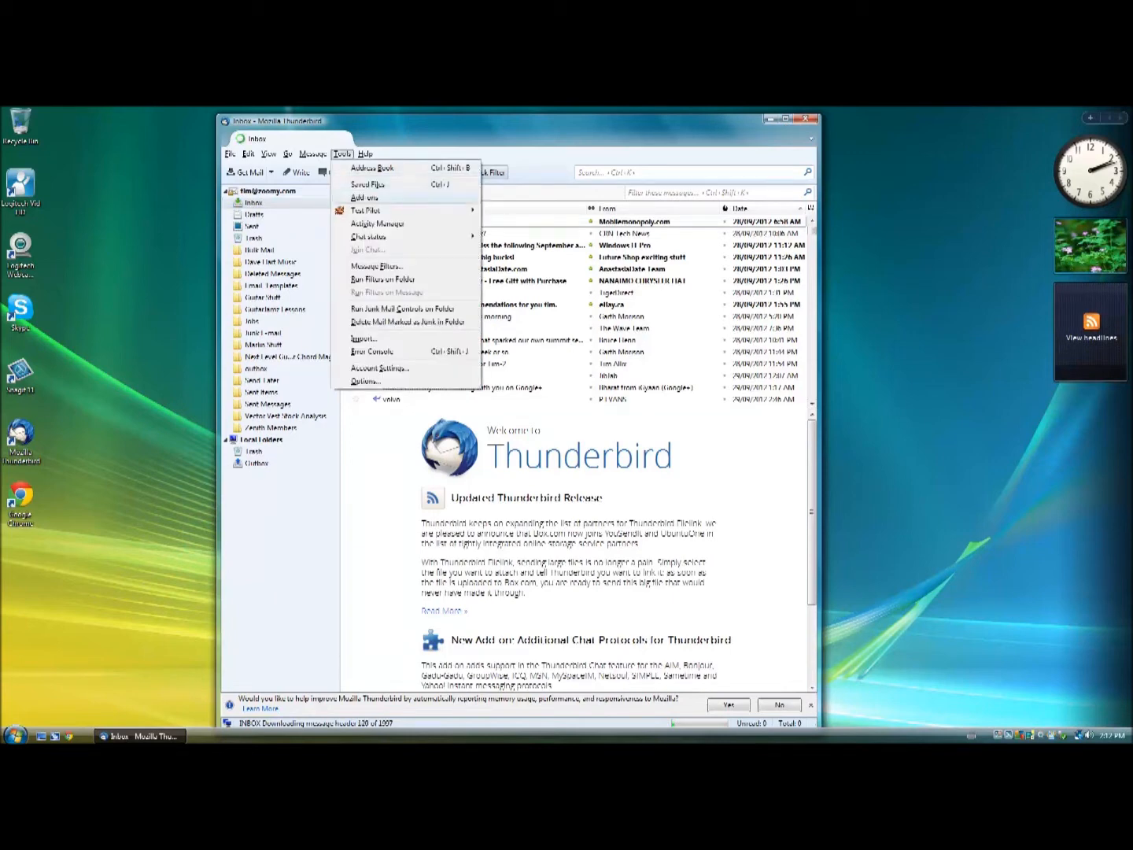
click(364, 198)
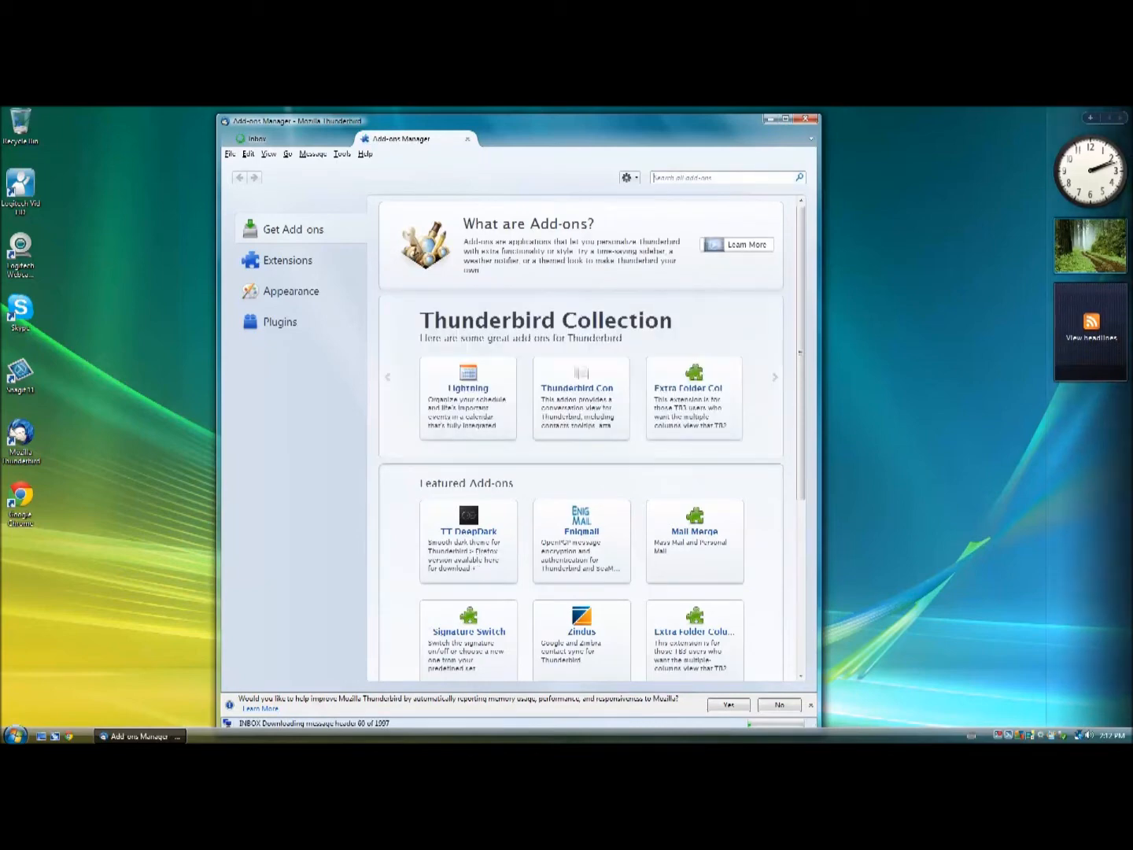
text(google)
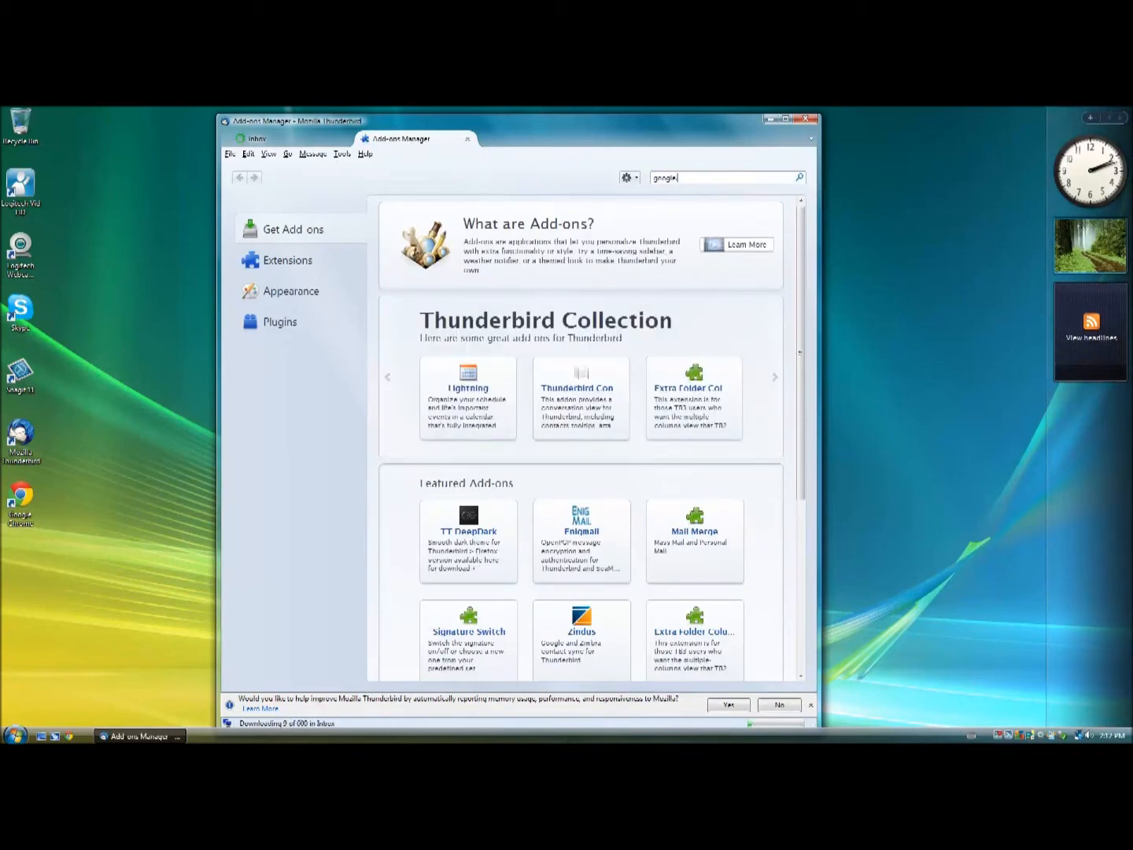
text( calen)
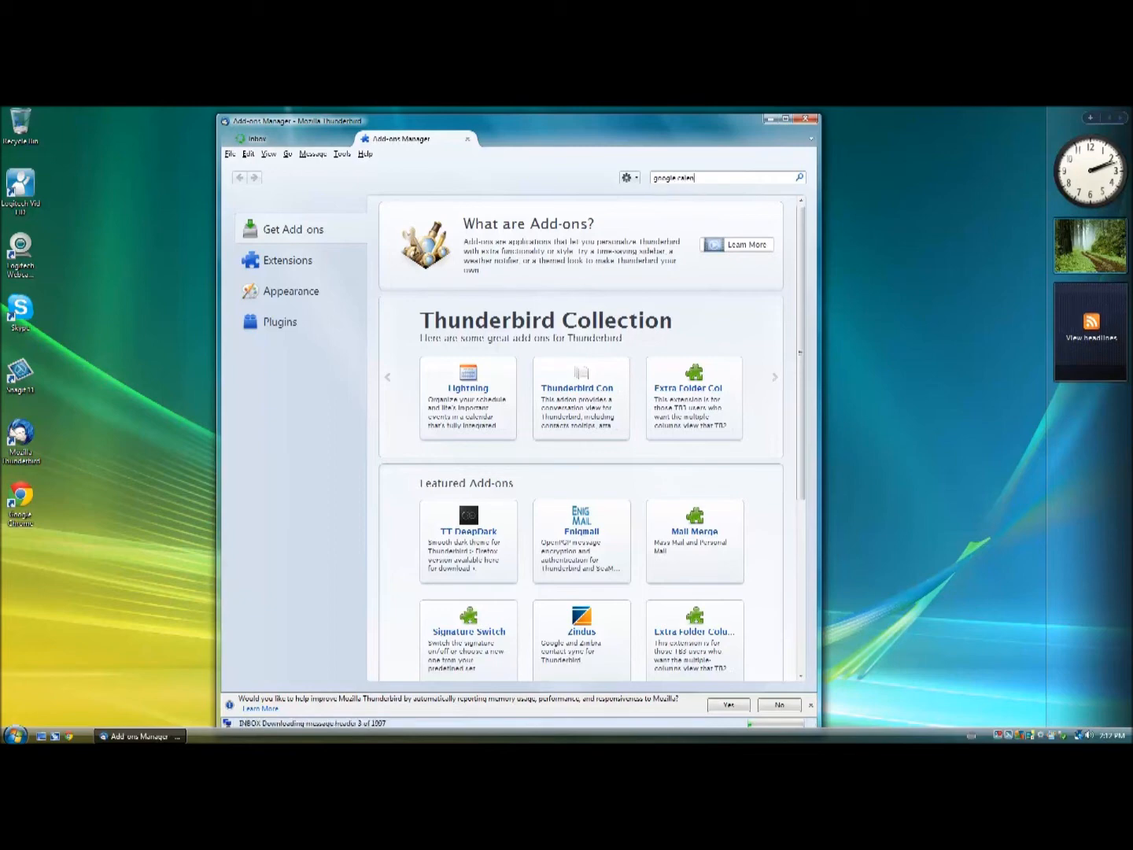
text(dar)
key(Return)
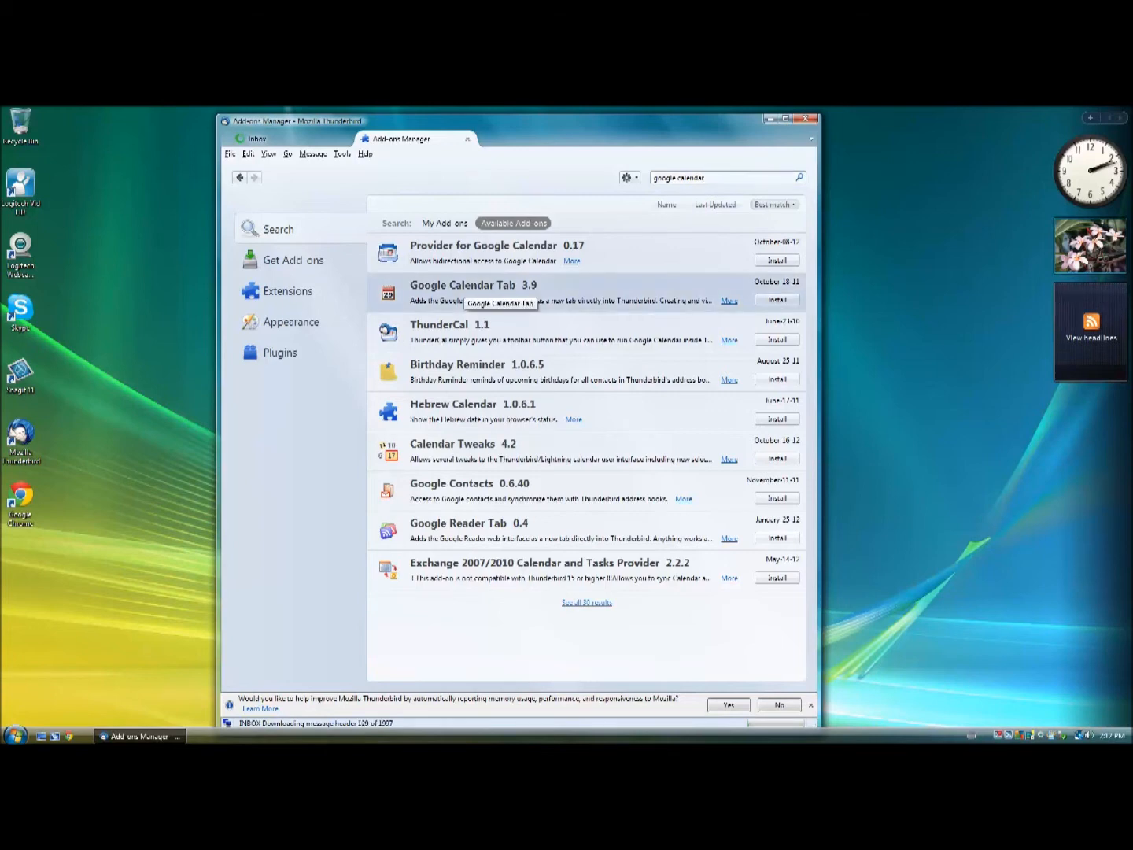
click(777, 300)
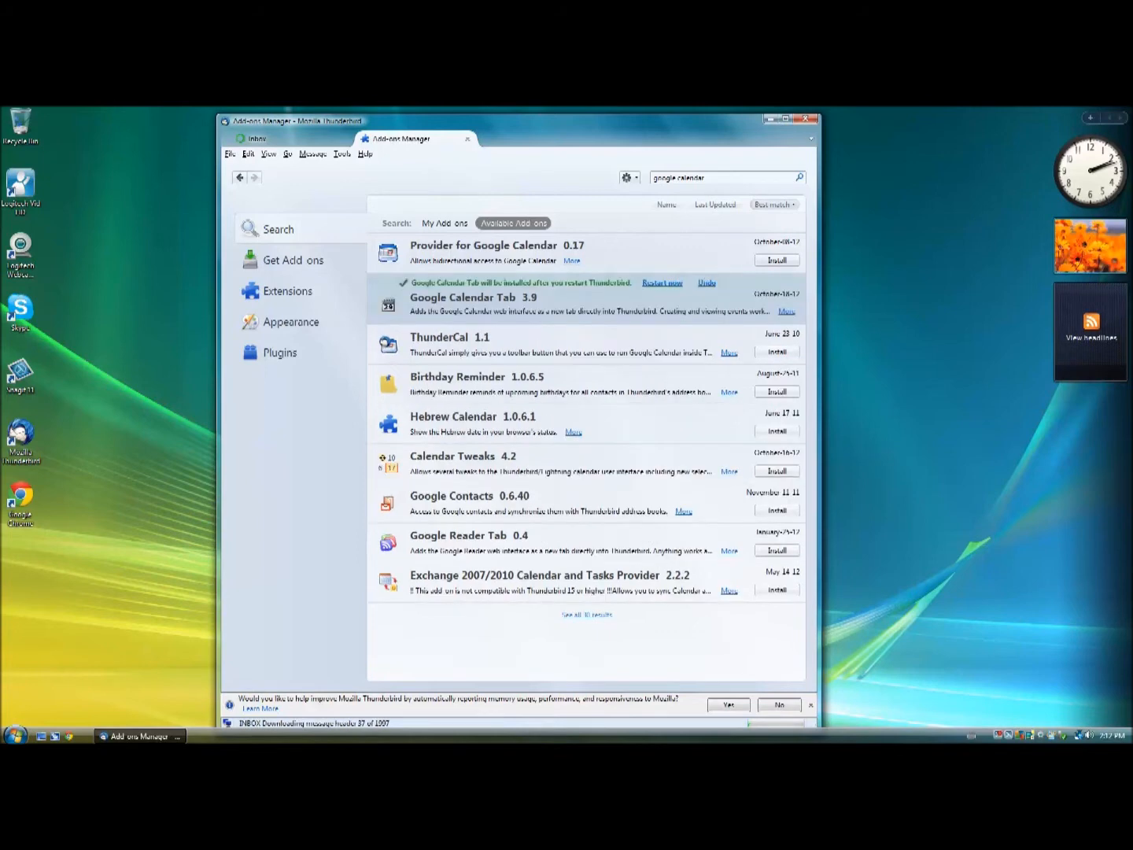
click(663, 283)
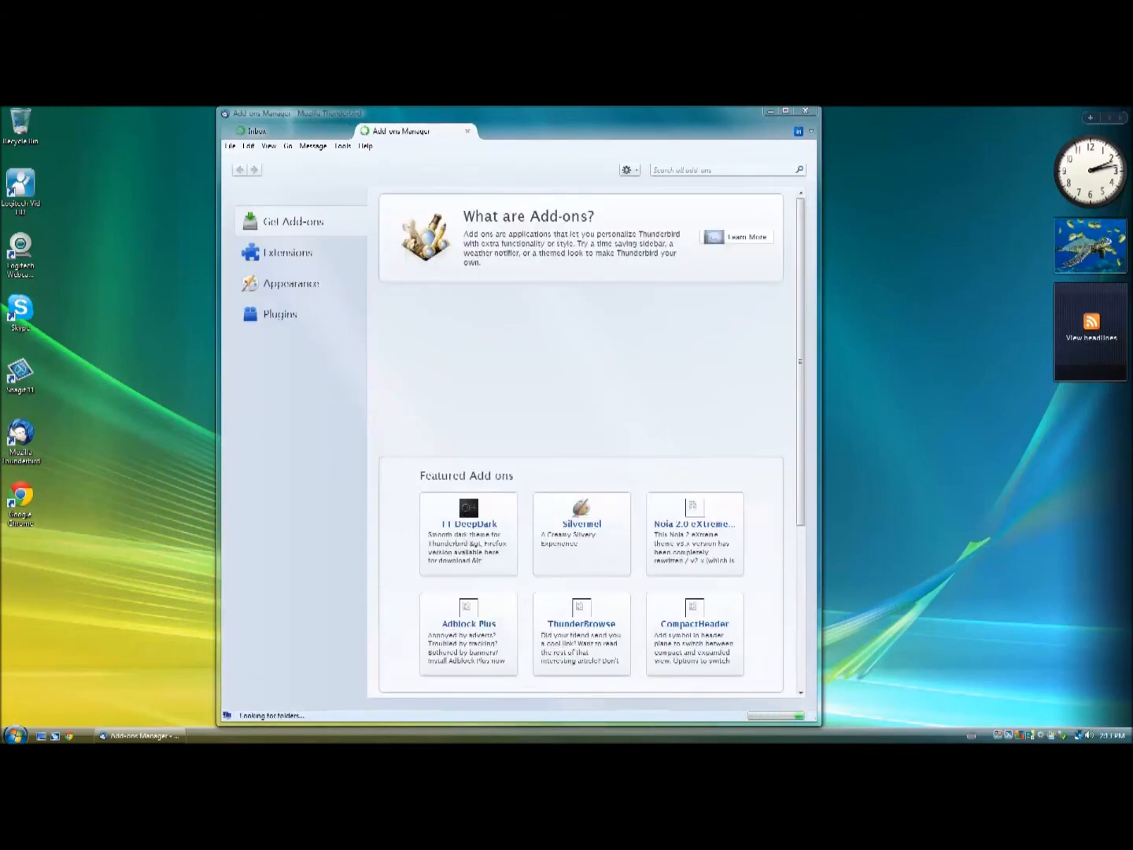
Close the Add-ons Manager tab and open Google Calendar in its own tab.
click(293, 131)
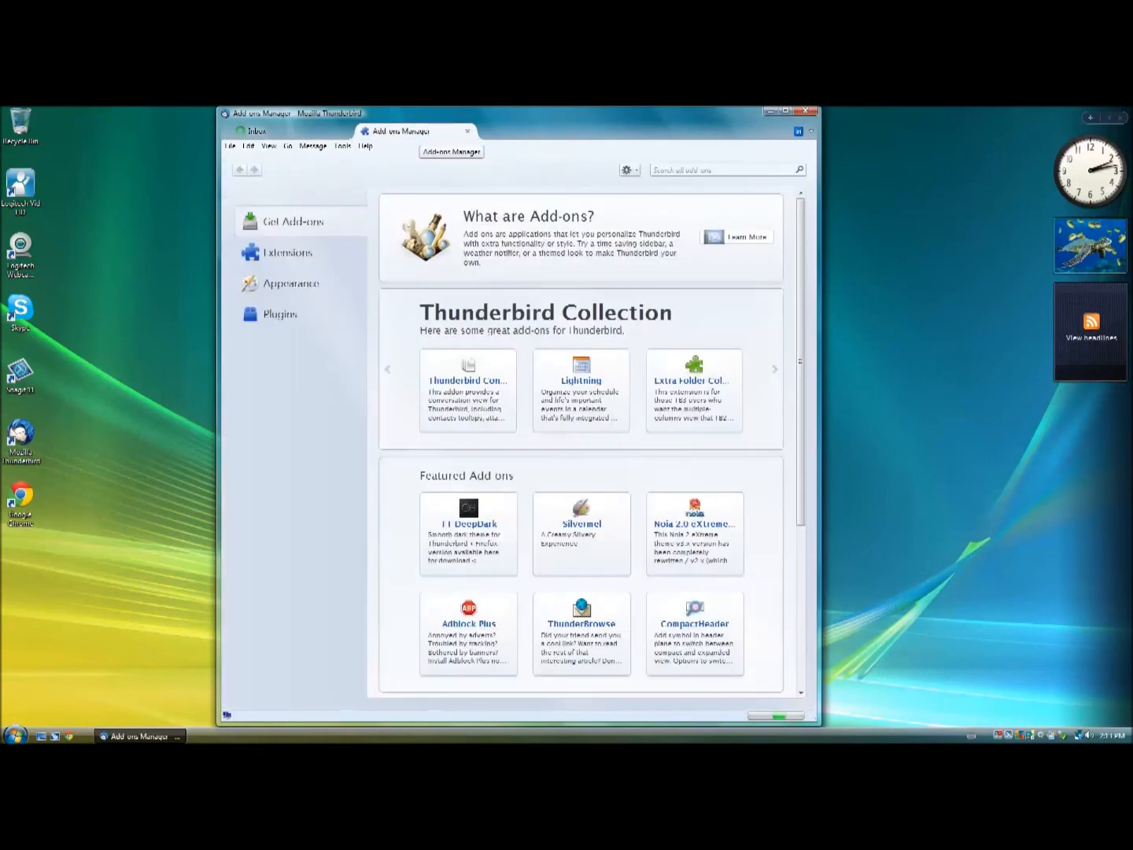
click(293, 132)
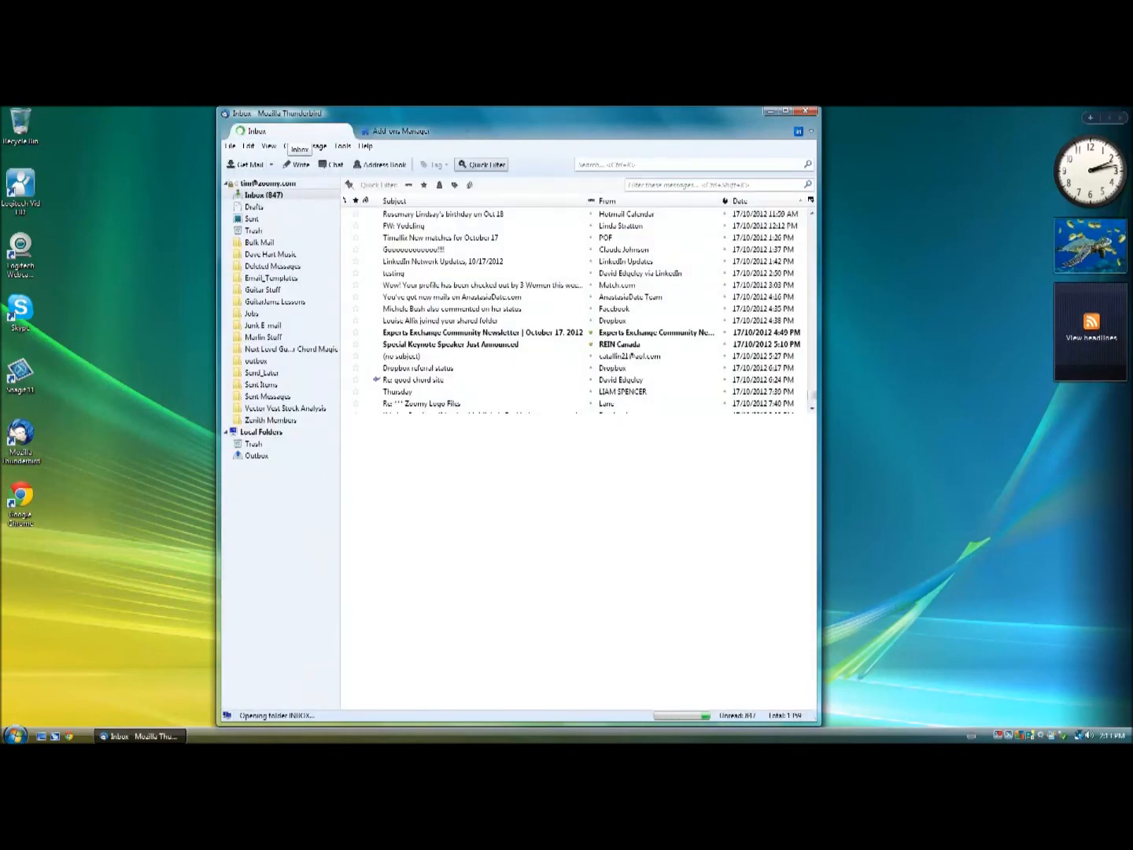
click(396, 131)
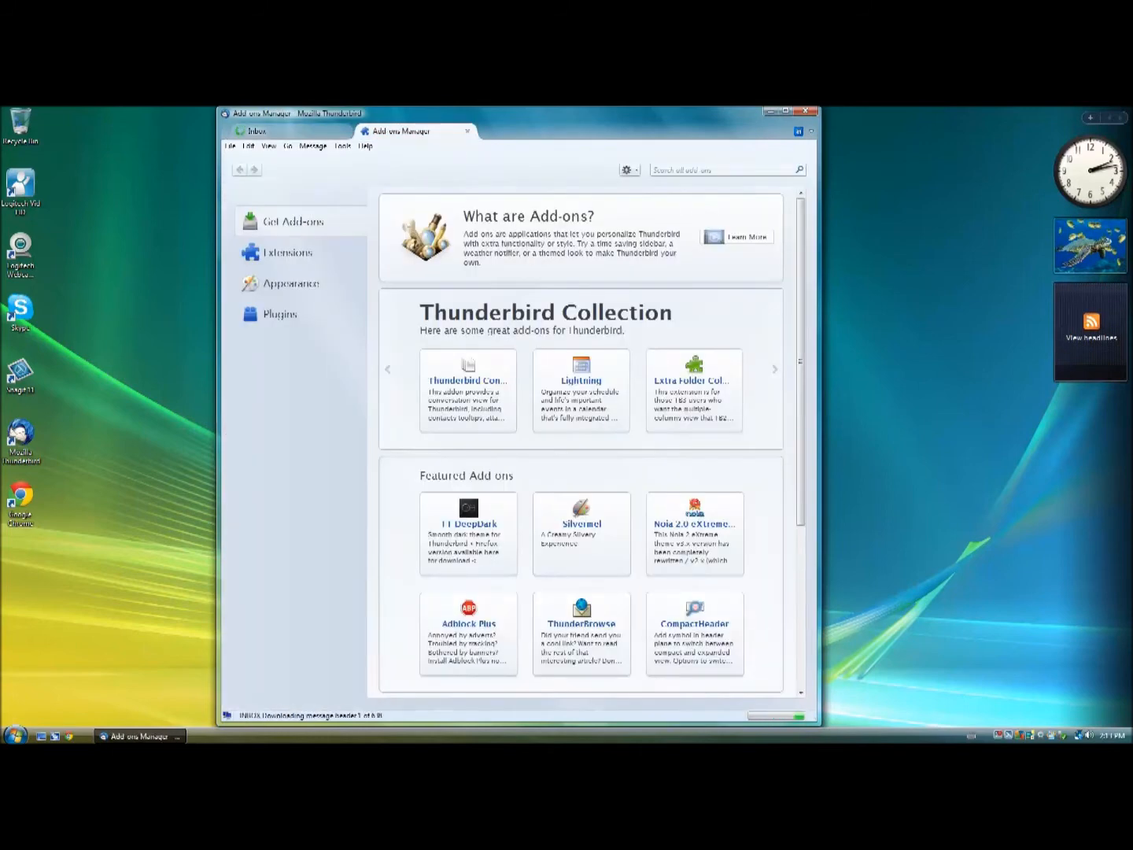
click(291, 131)
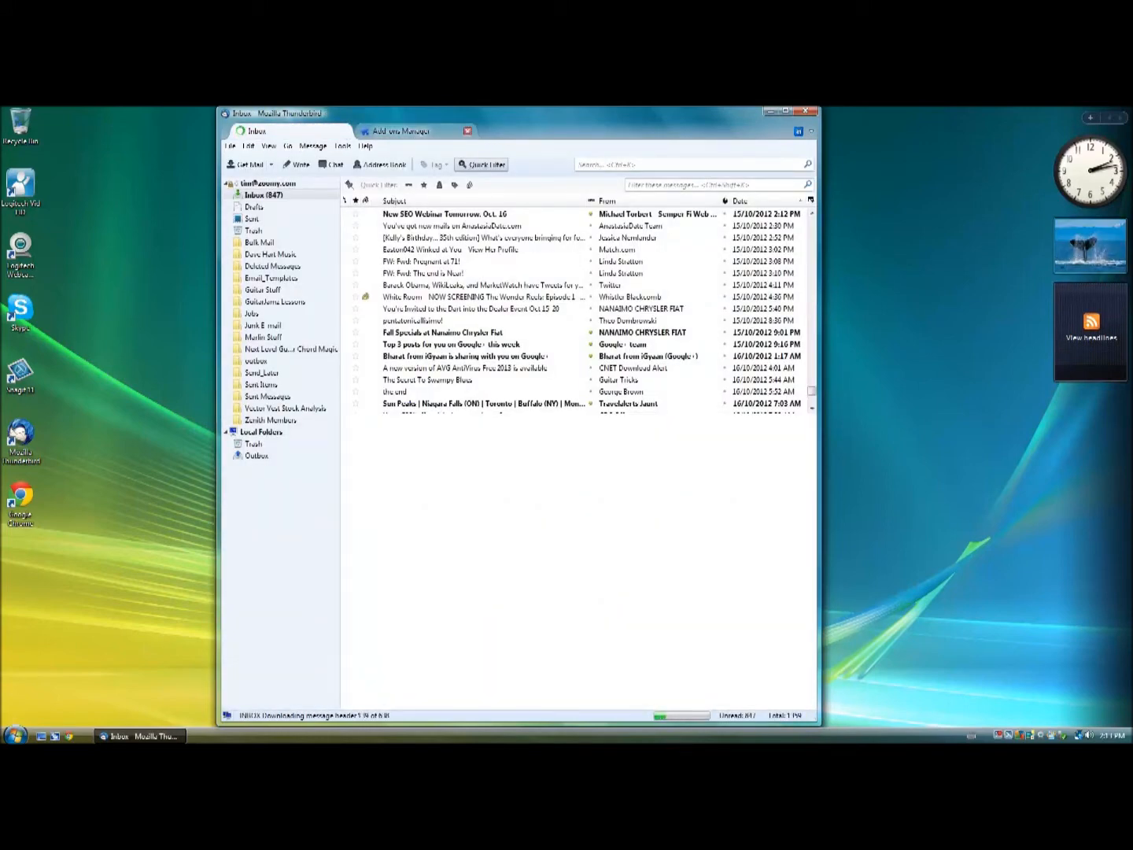
click(467, 132)
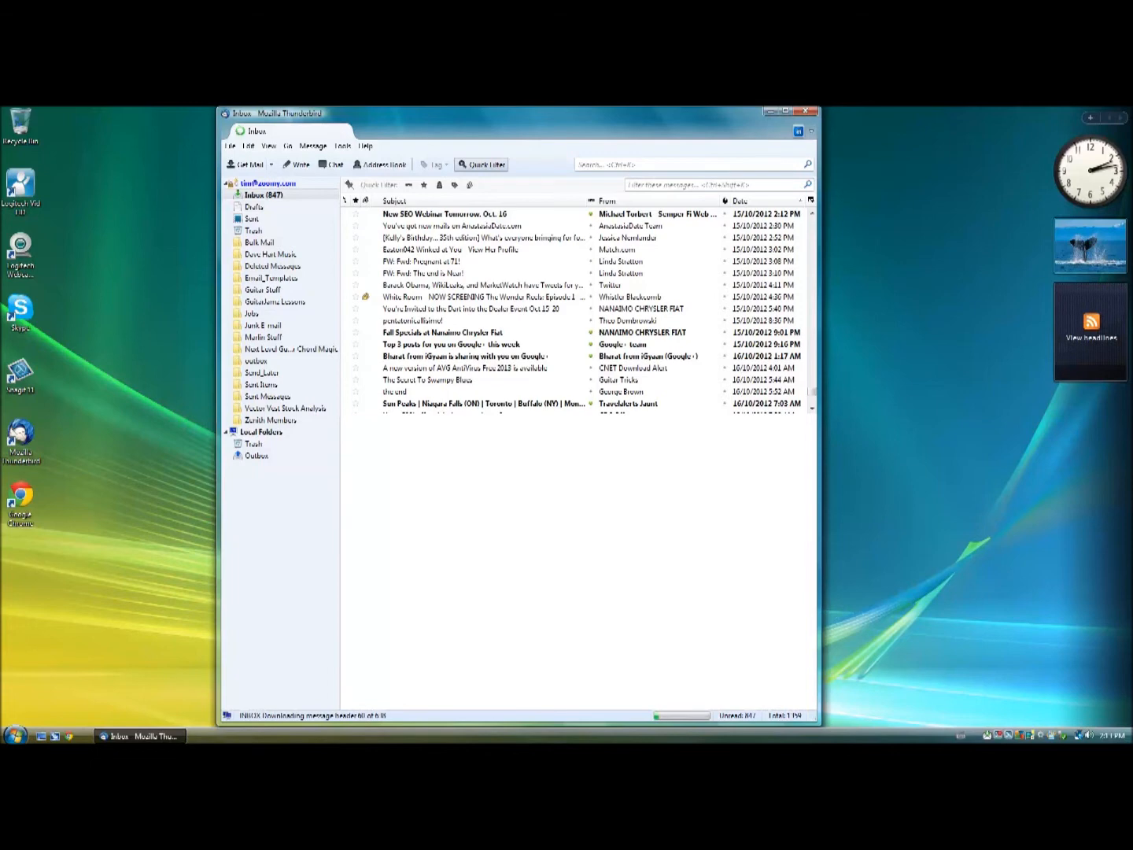
click(799, 132)
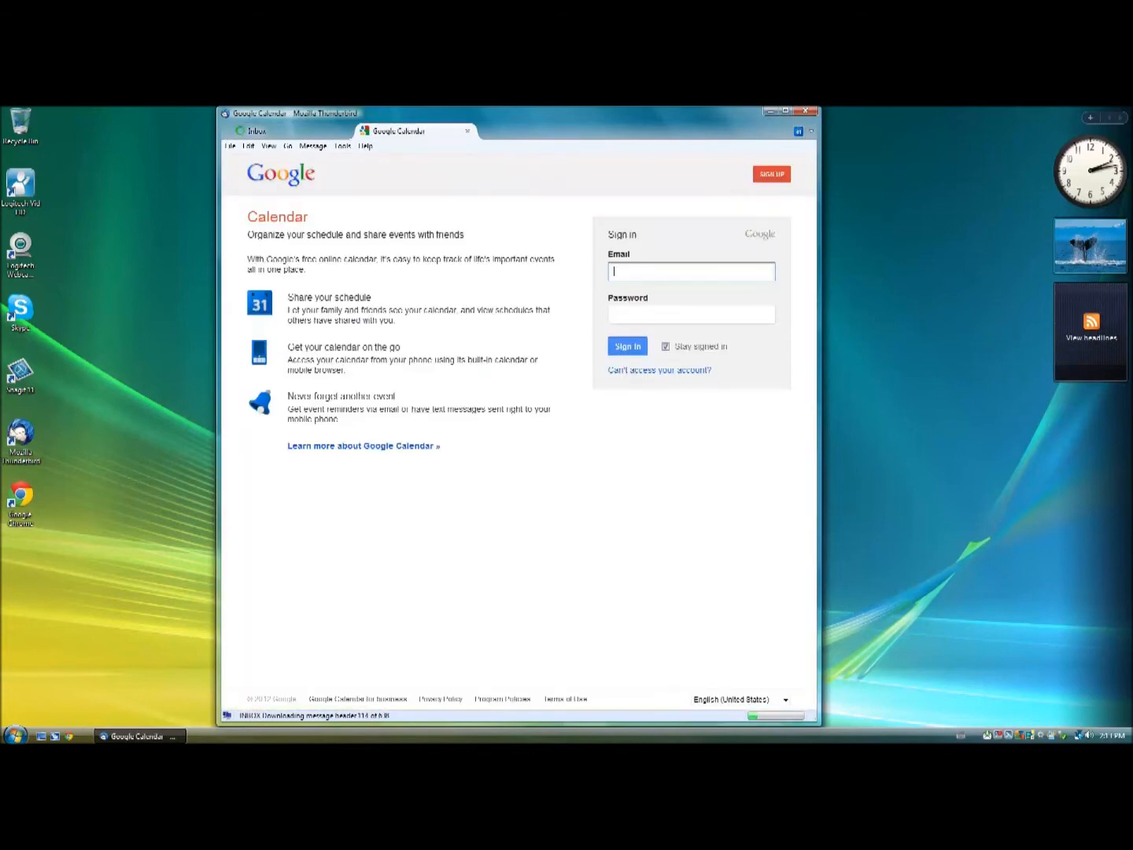
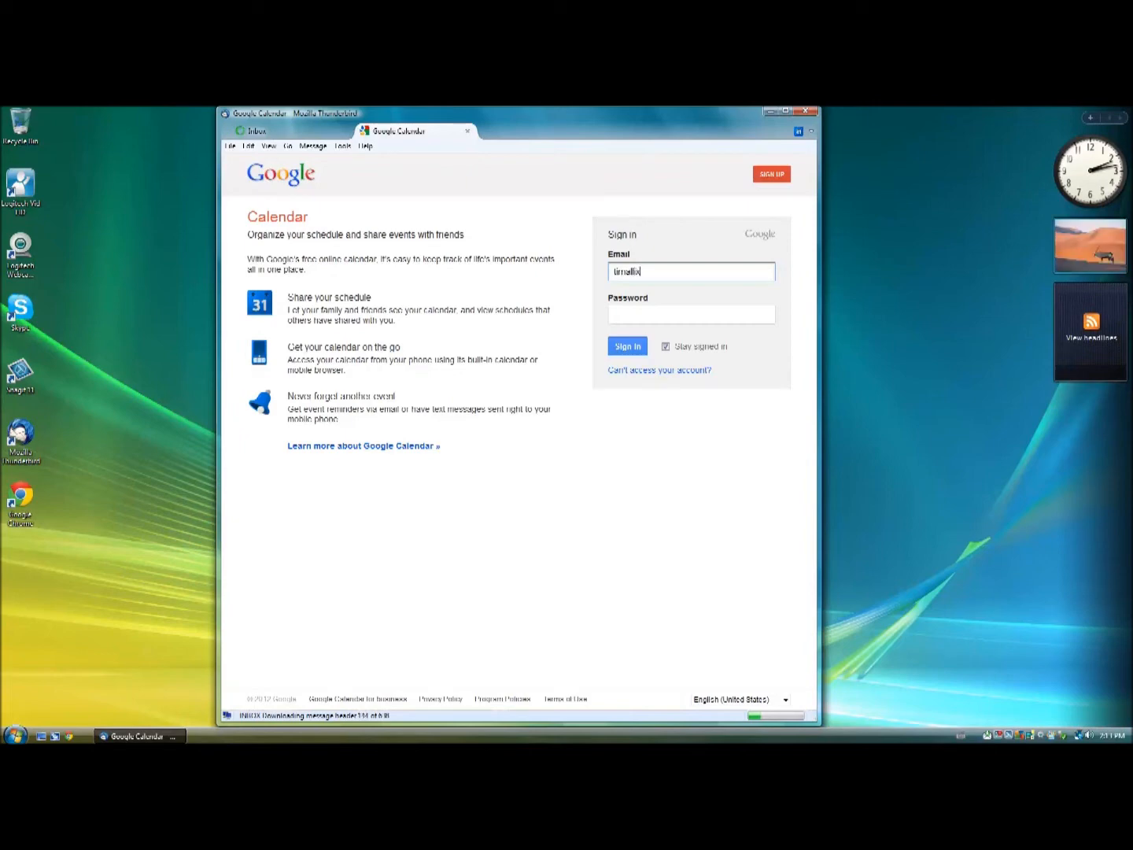
Sign in to Google Calendar with the Gmail address and password, then return to the Inbox.
key(Tab)
text(••••••••)
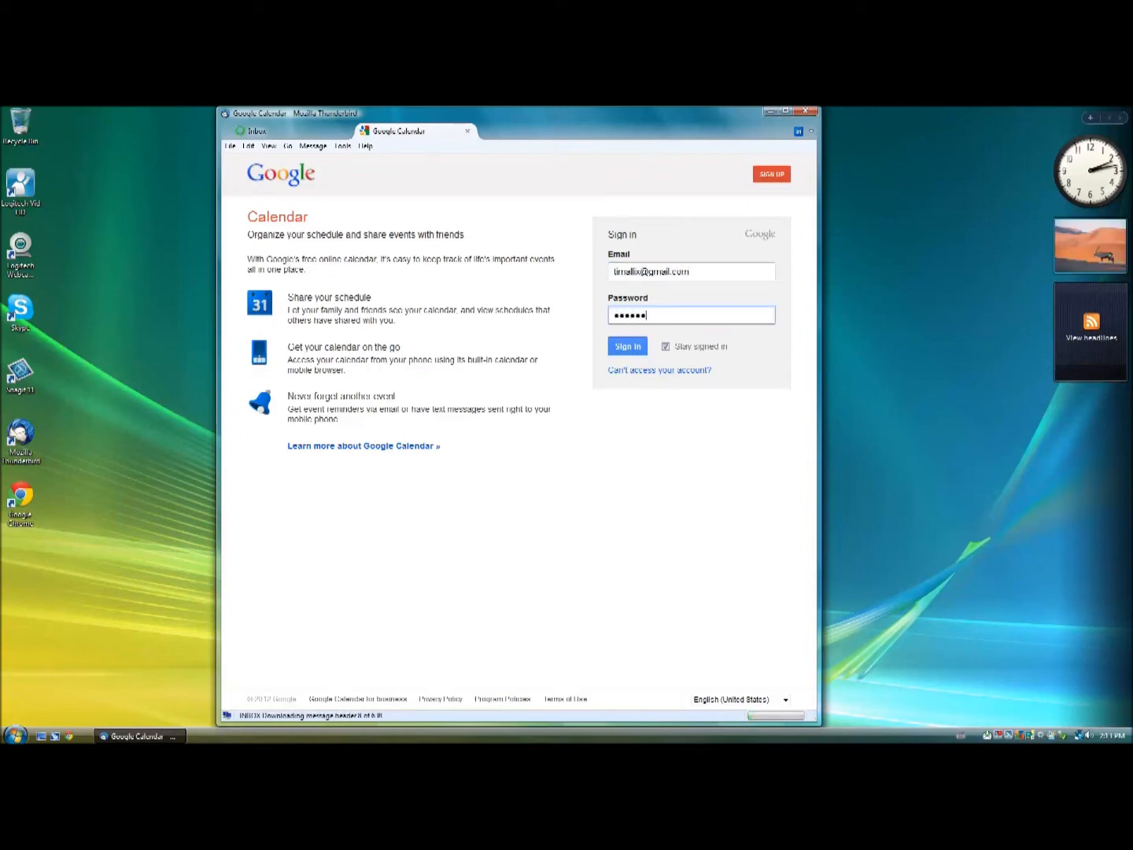
key(Return)
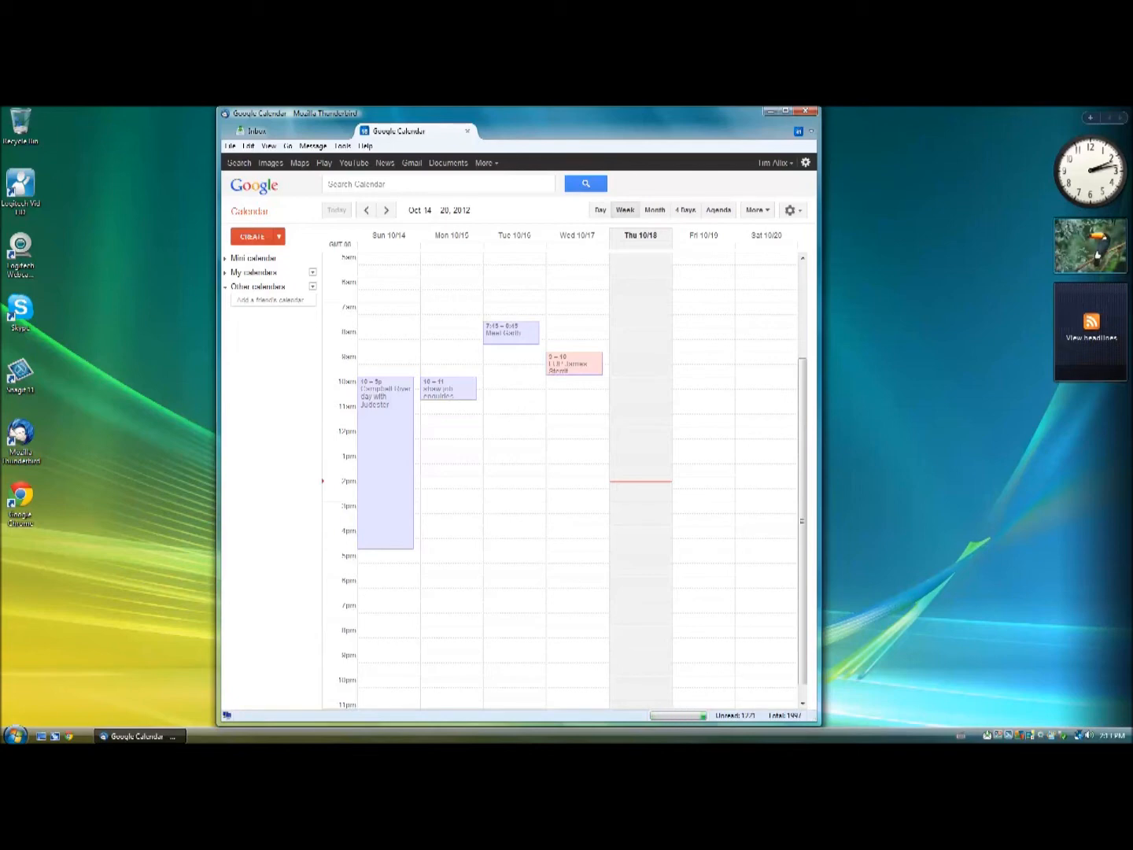
click(284, 130)
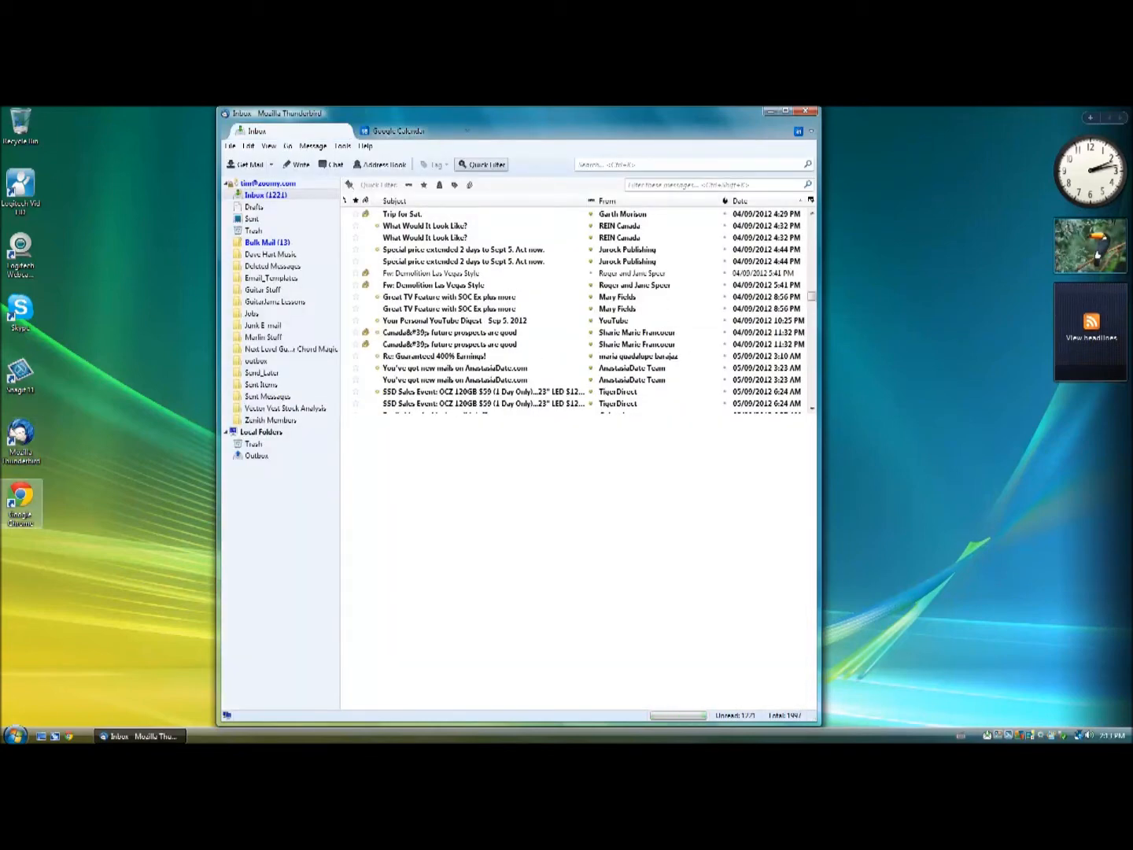
Launch Google Chrome from the desktop icon.
click(22, 498)
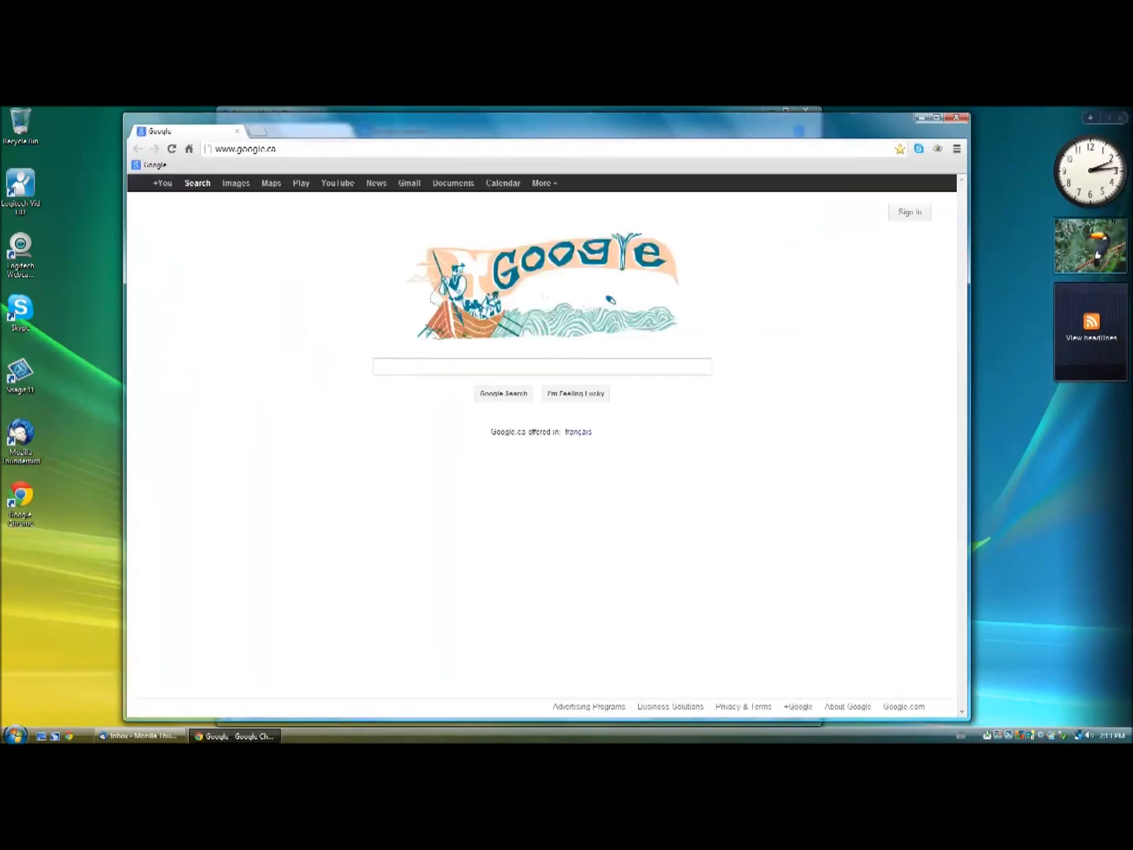
Close the Chrome window and bring up Thunderbird's menu leading to add-ons.
click(956, 117)
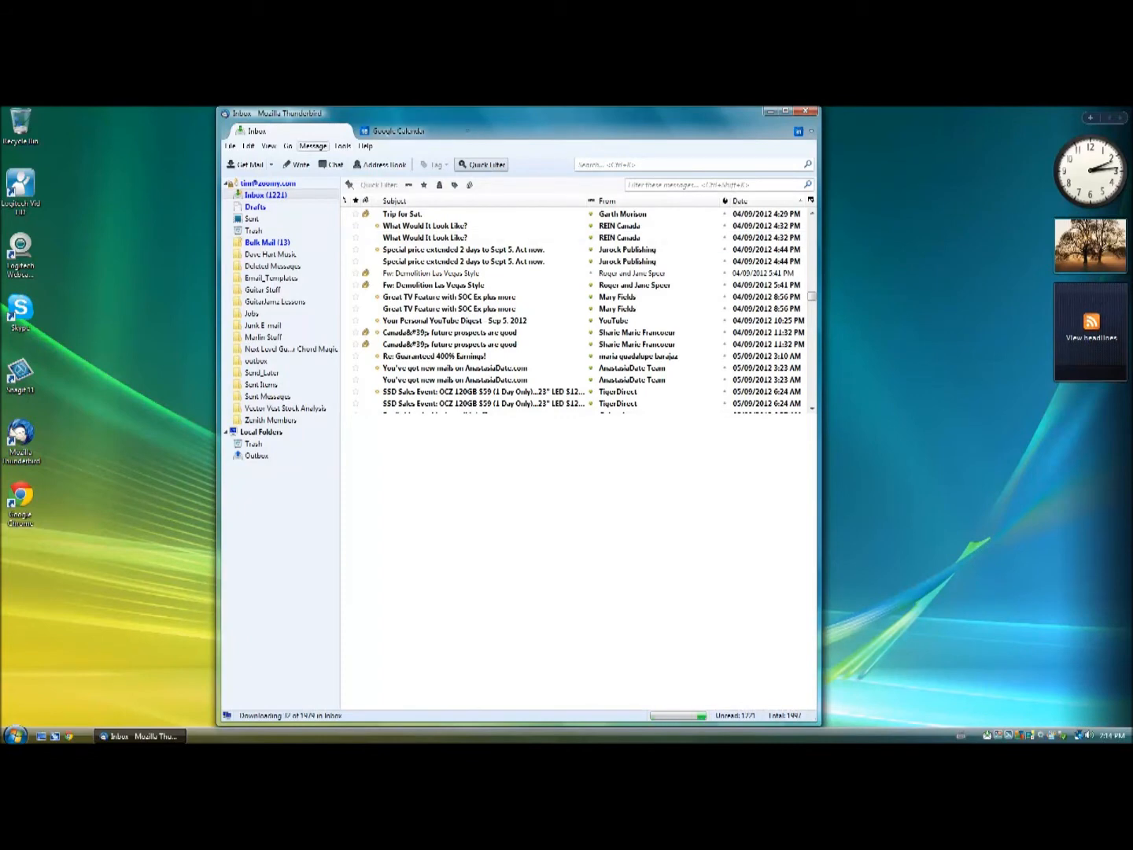
click(343, 145)
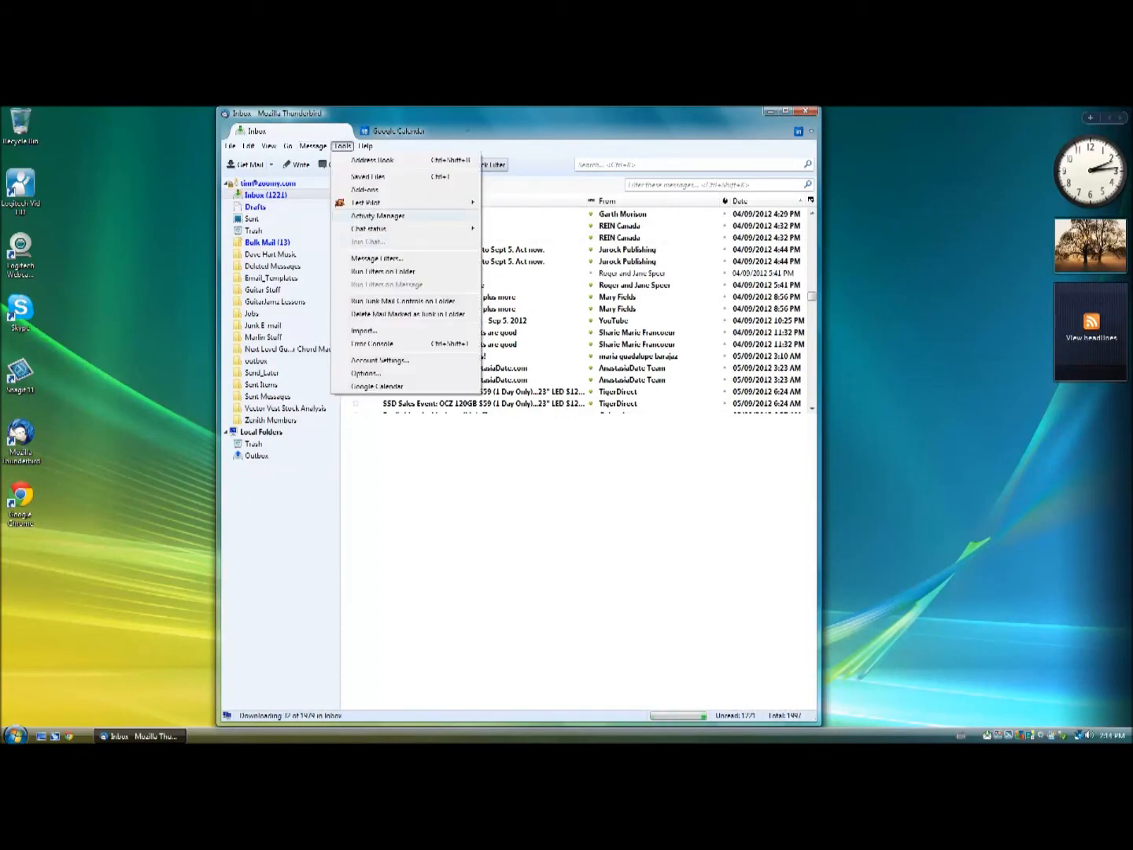
In the Add-ons Manager, widen the window and search add-ons for 'google contacts'.
click(366, 190)
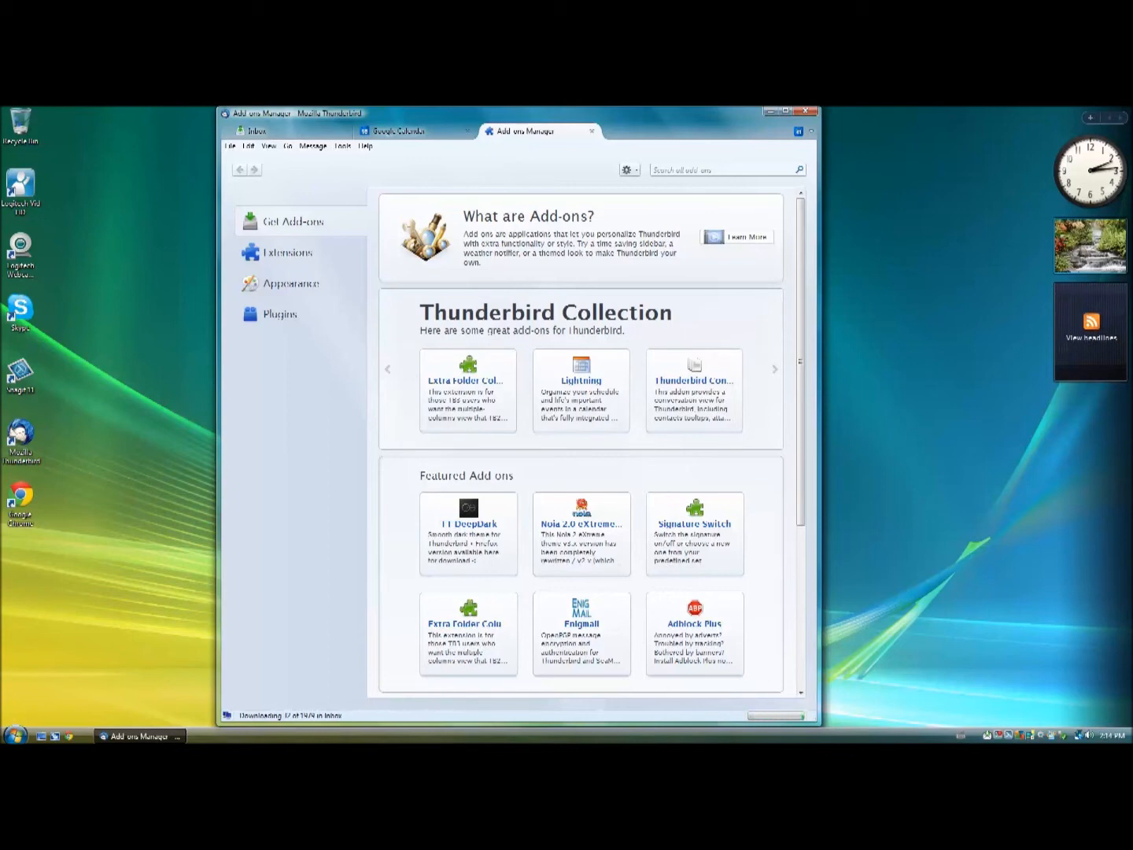
drag(820, 415, 852, 416)
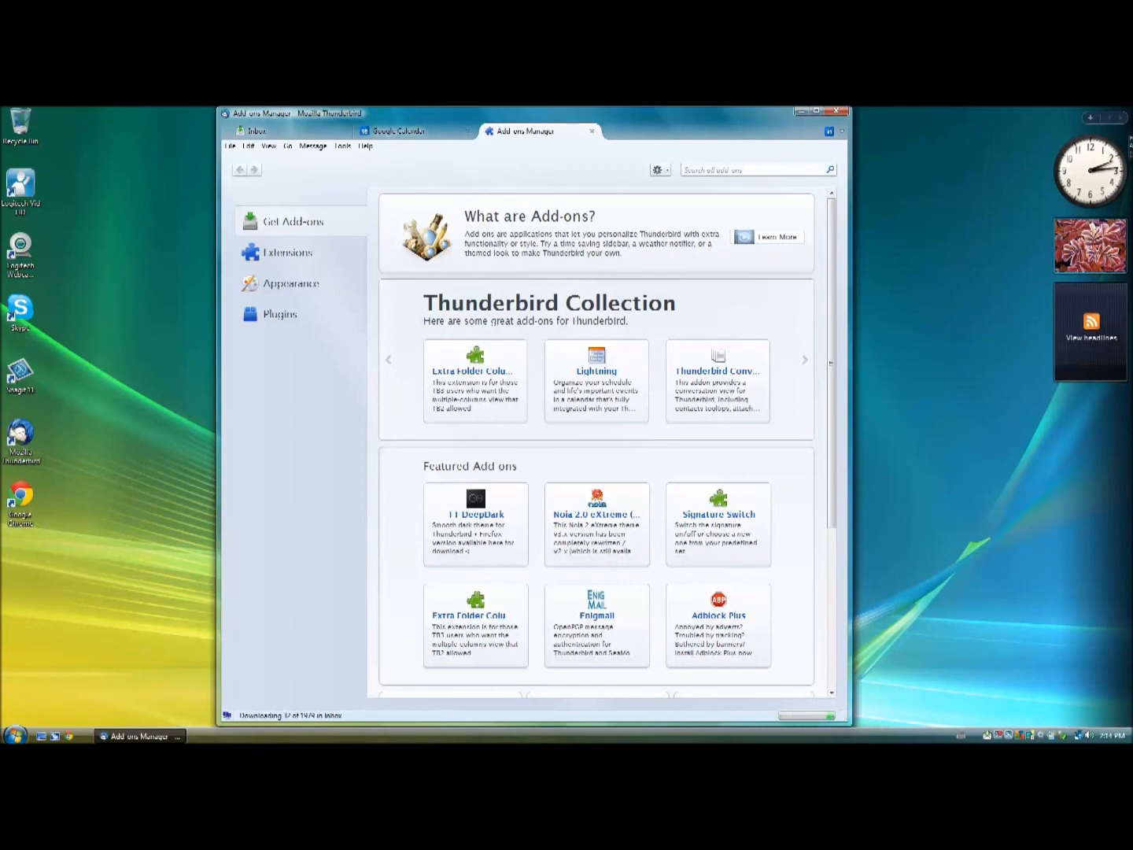
text(google contacts)
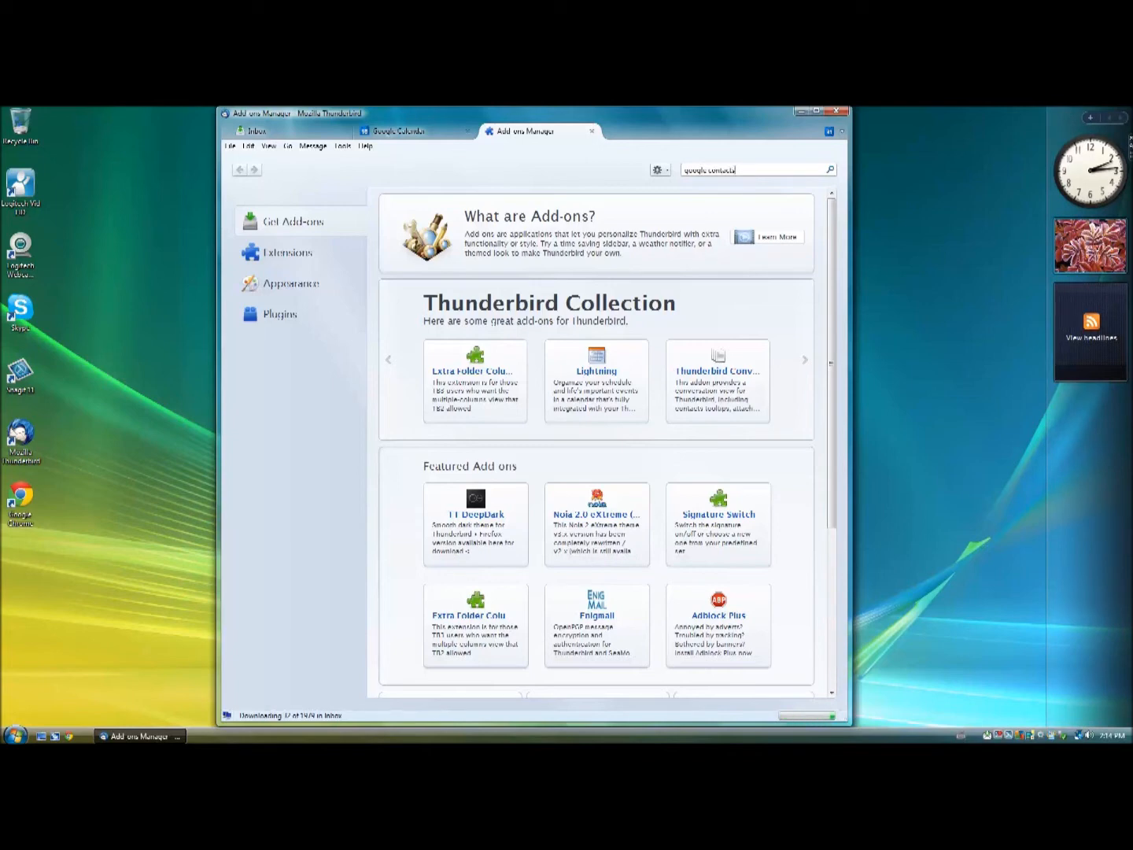
key(Return)
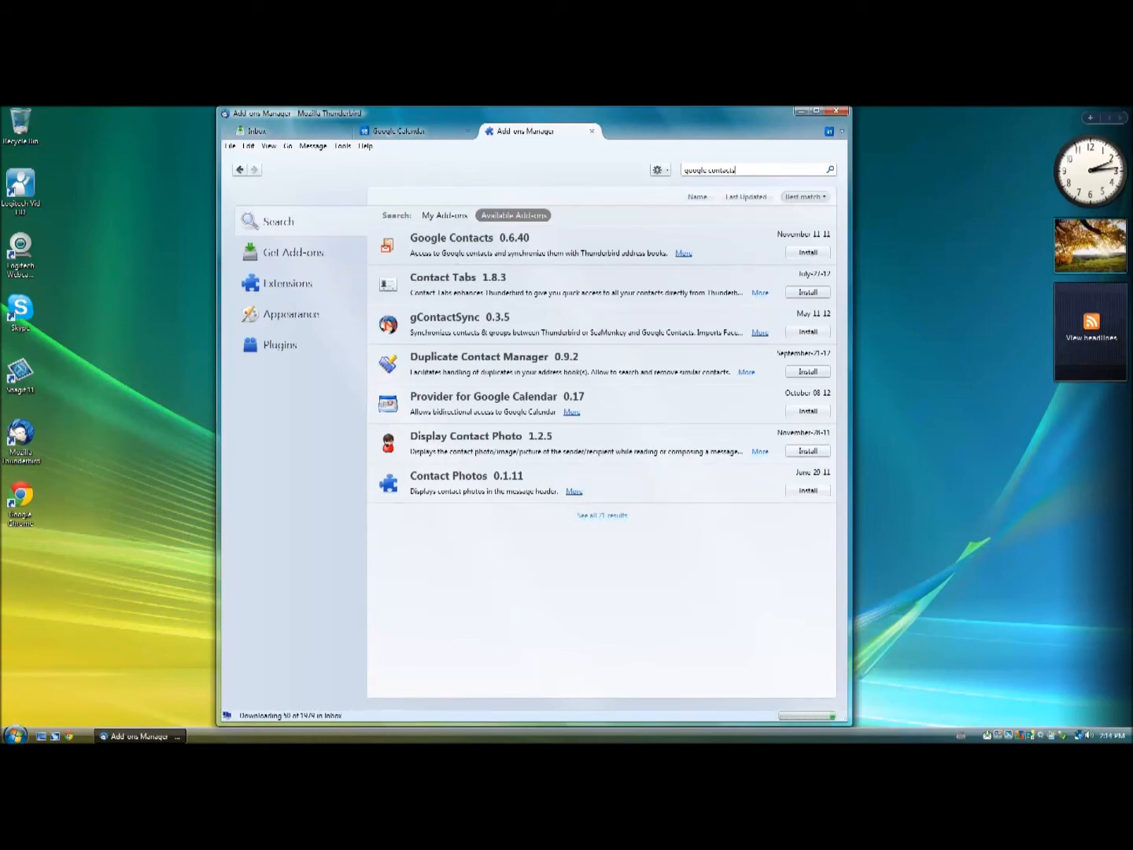
Install the Google Contacts 0.6.40 add-on and accept reloading contacts at startup.
click(808, 253)
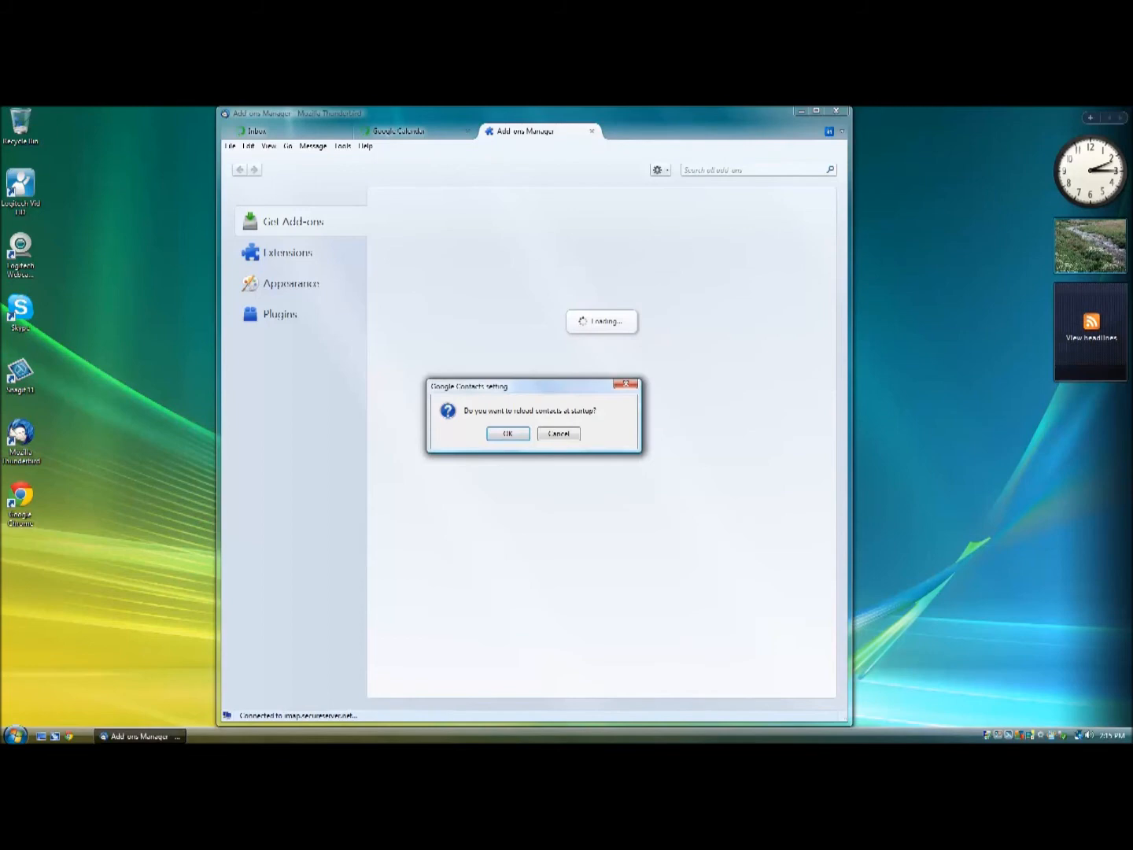
key(Return)
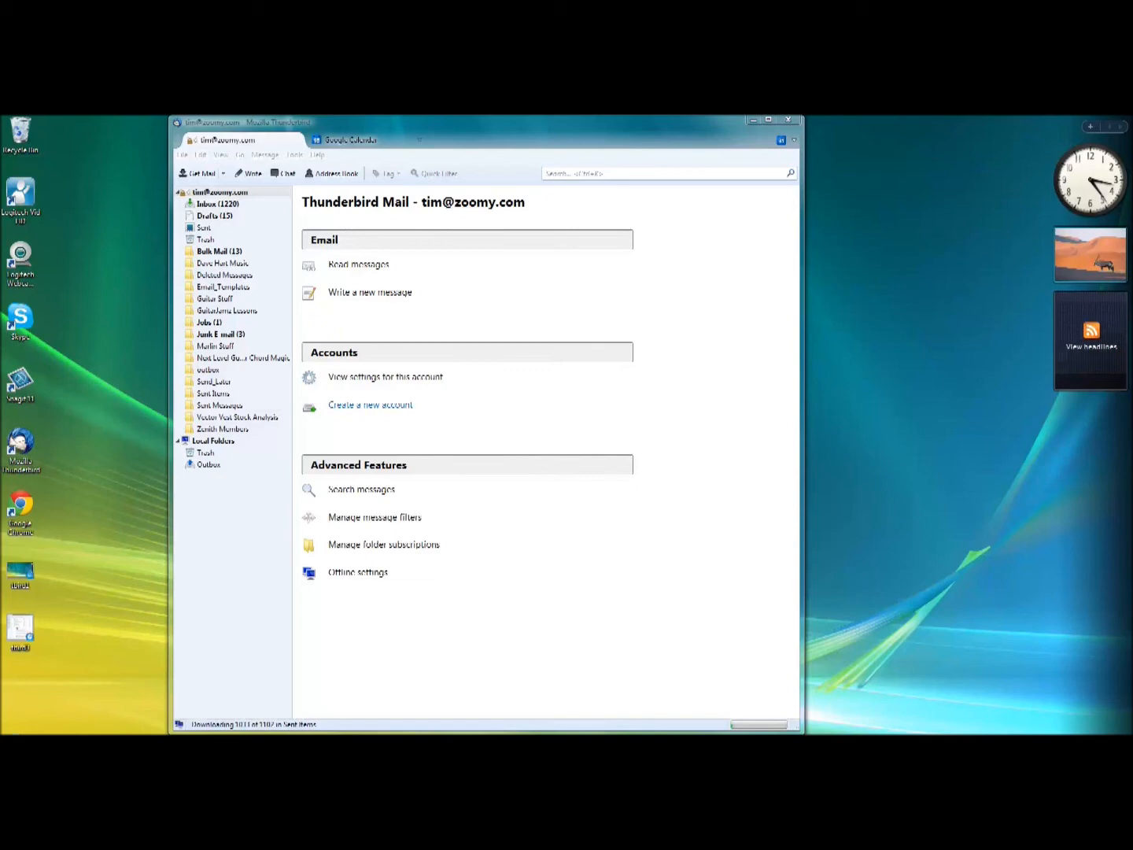
Add an existing Gmail account over IMAP using the user's name, Gmail address and password.
click(370, 405)
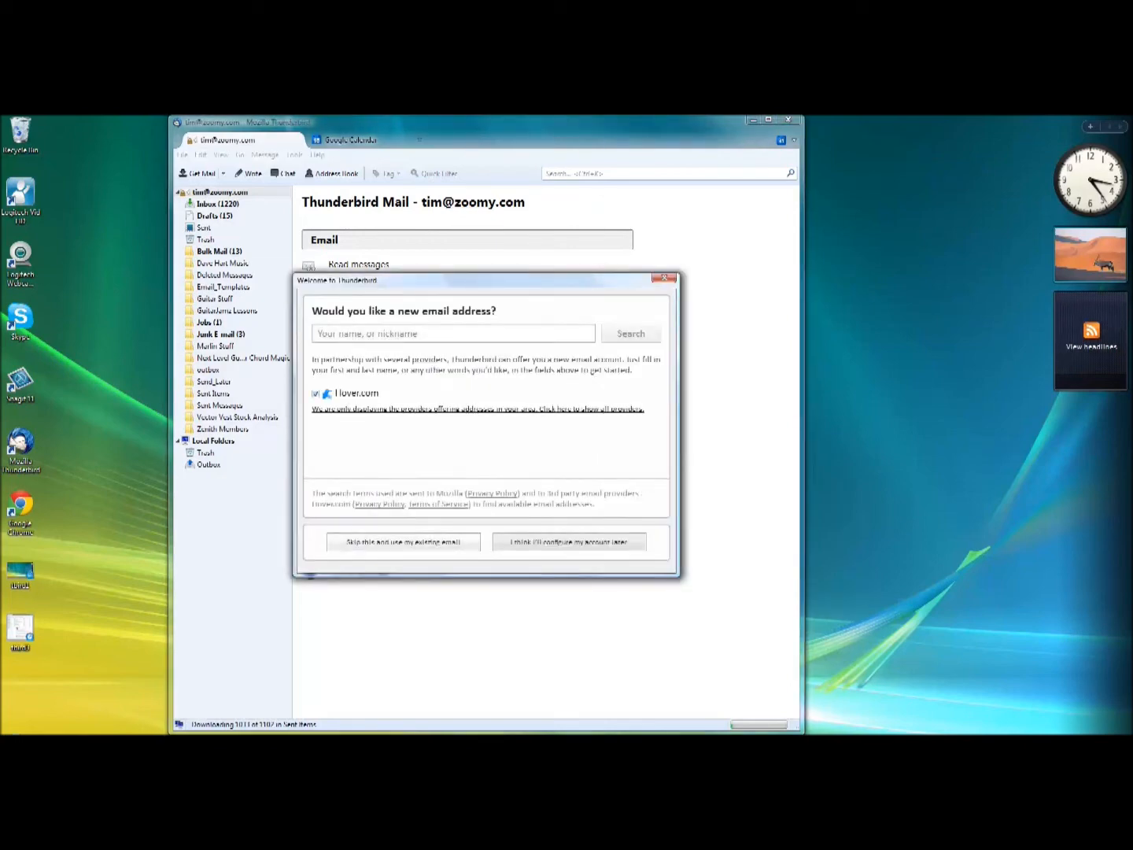
click(403, 542)
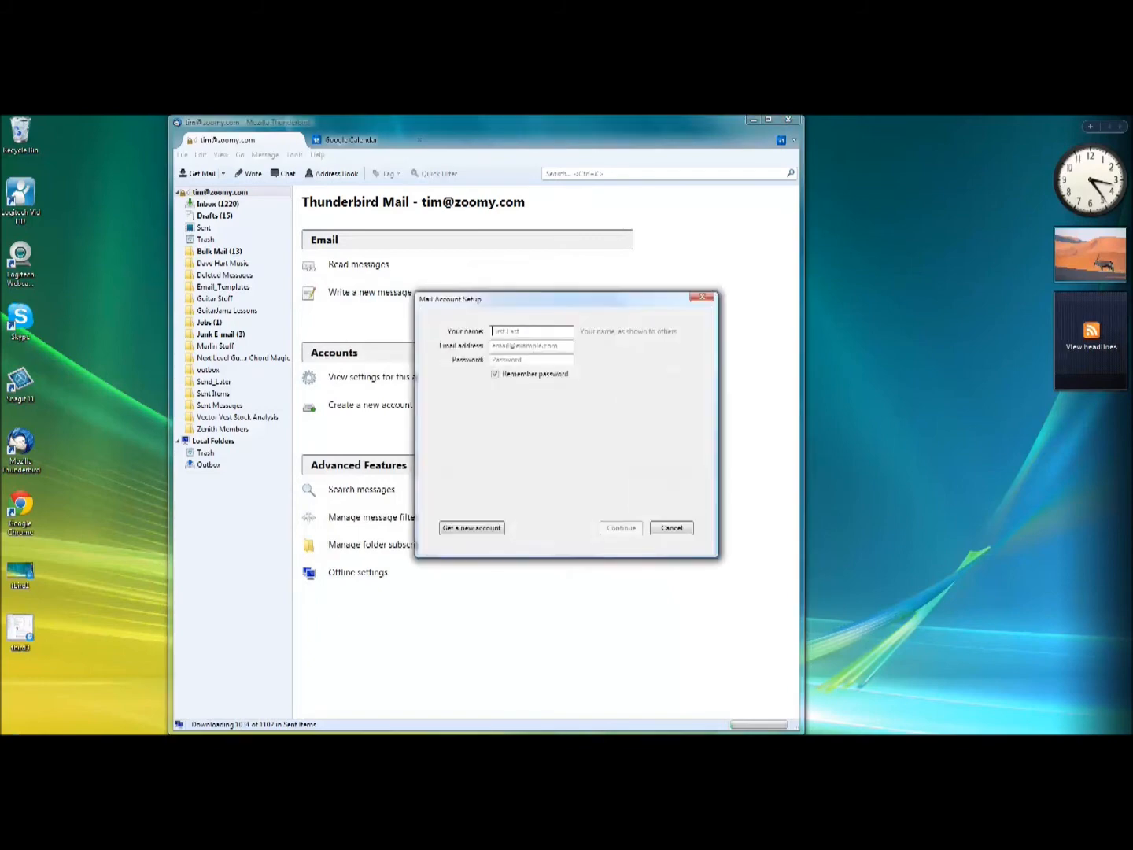
text(Joe)
key(Tab)
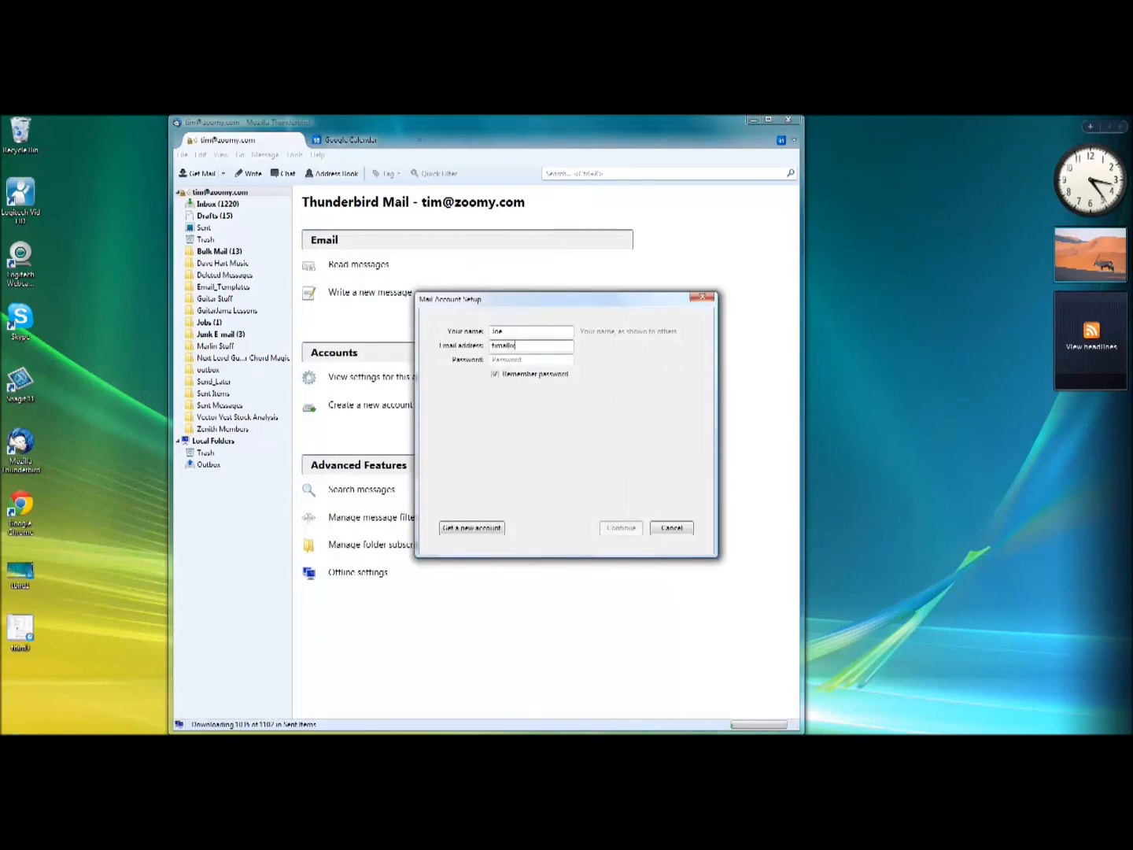
key(Tab)
text(********)
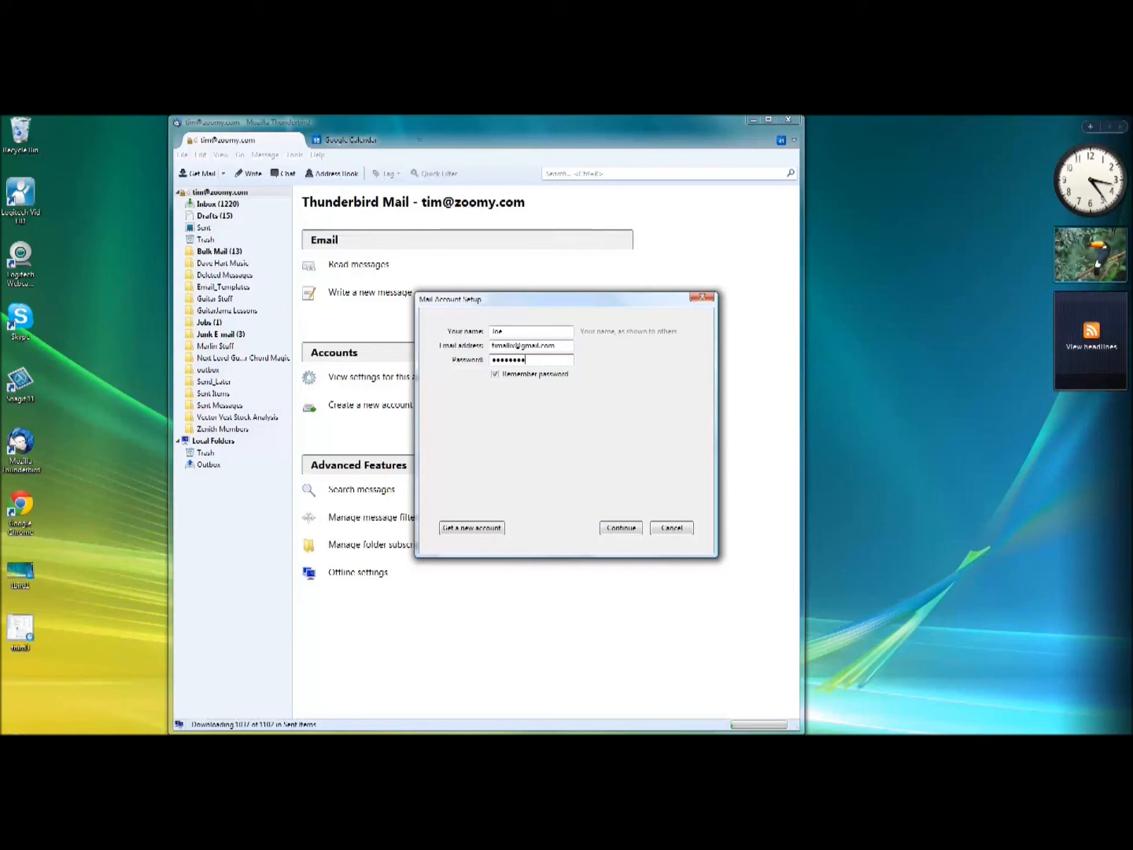
key(Return)
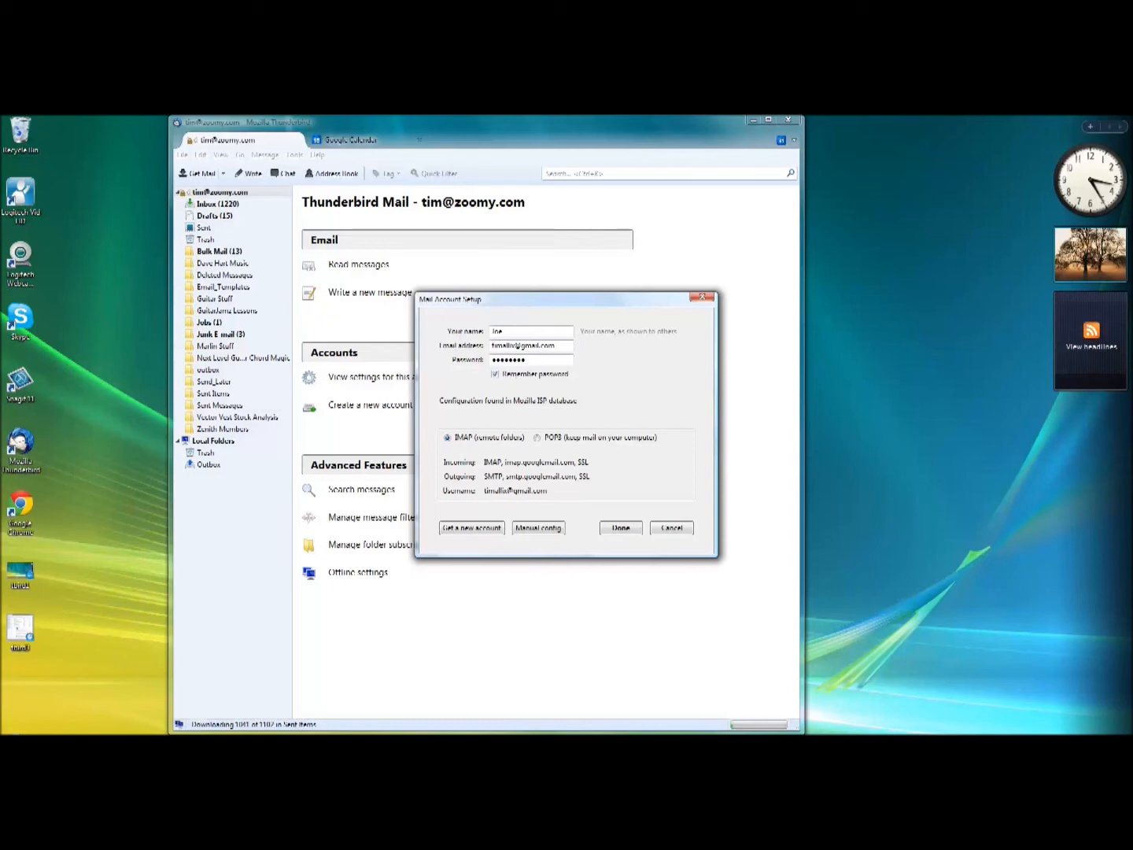
click(621, 529)
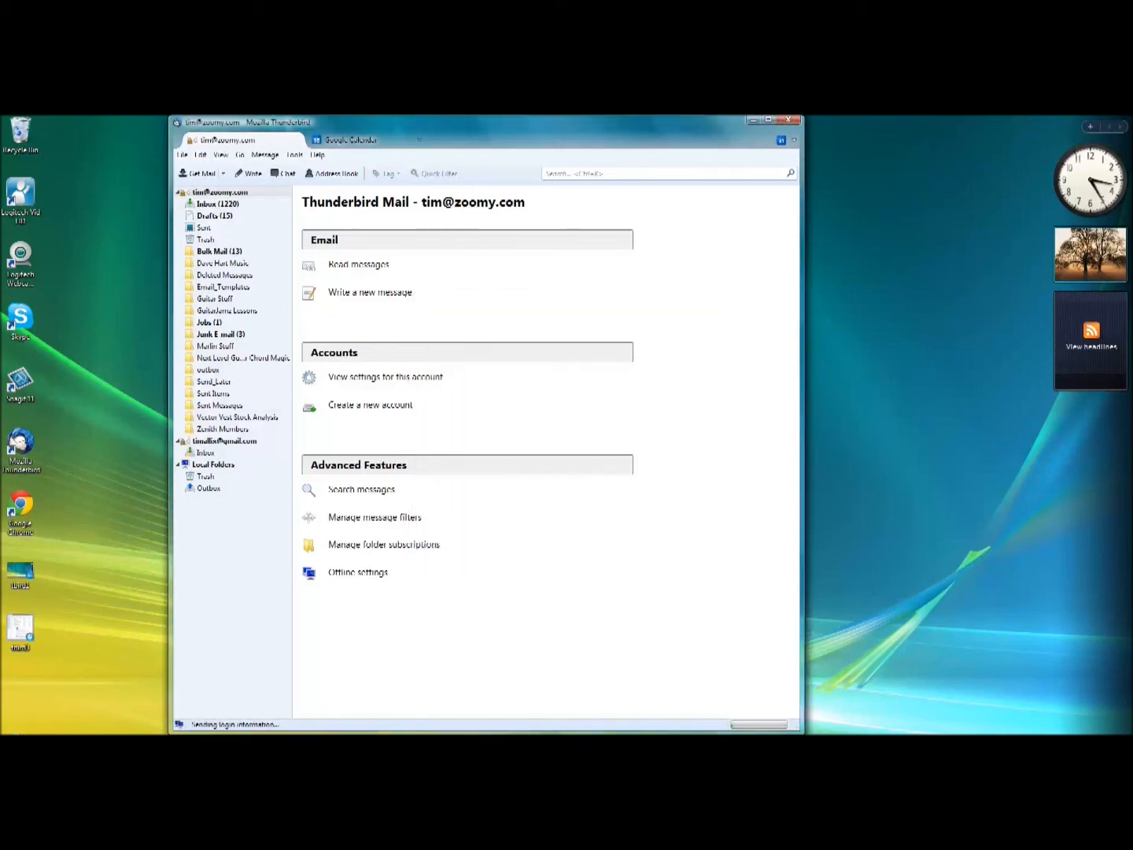
View the new Gmail account's Inbox, then close Thunderbird and relaunch it from the desktop icon.
click(205, 453)
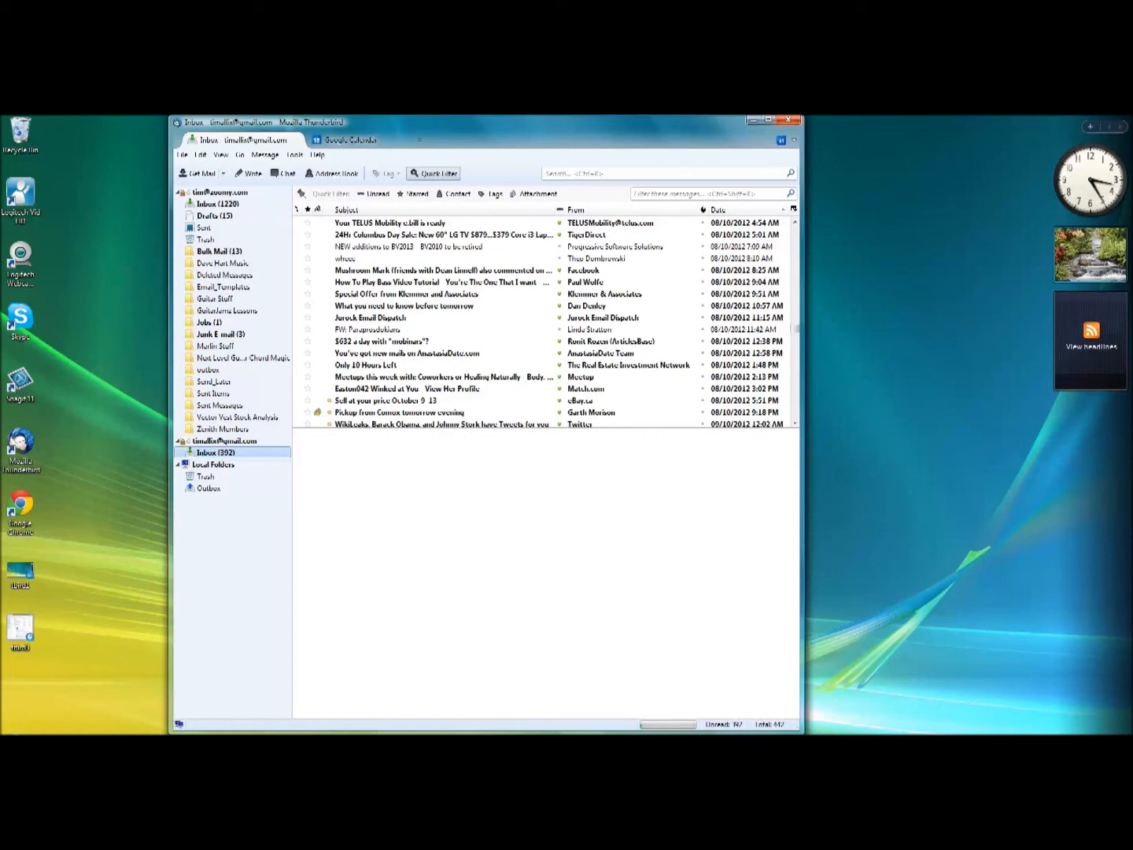
click(788, 120)
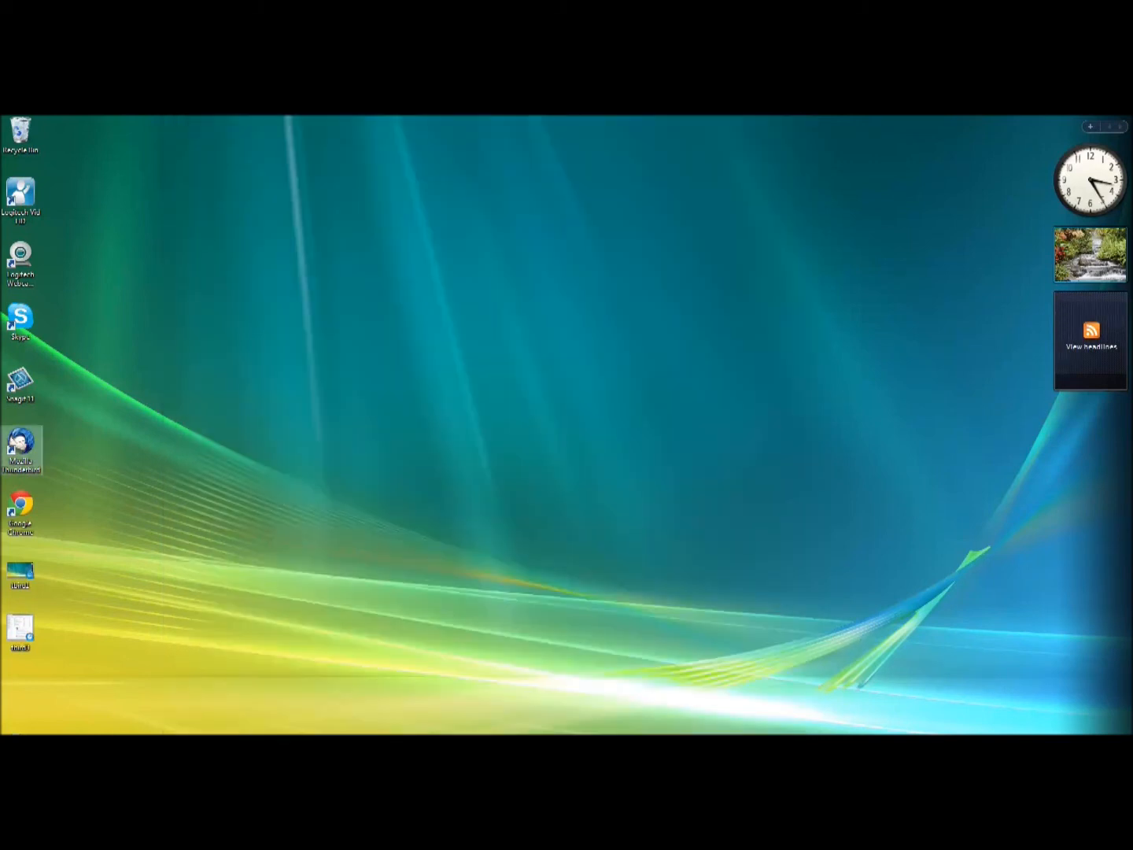
double_click(21, 449)
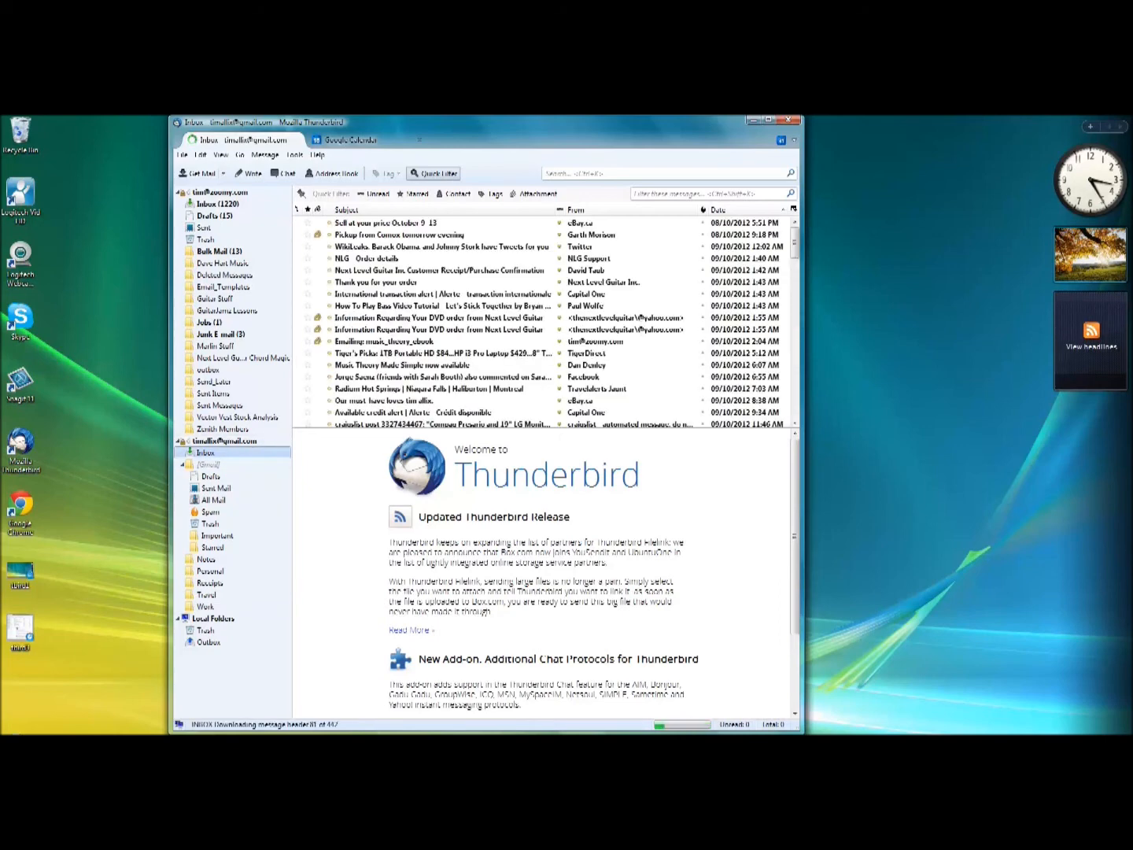
click(335, 173)
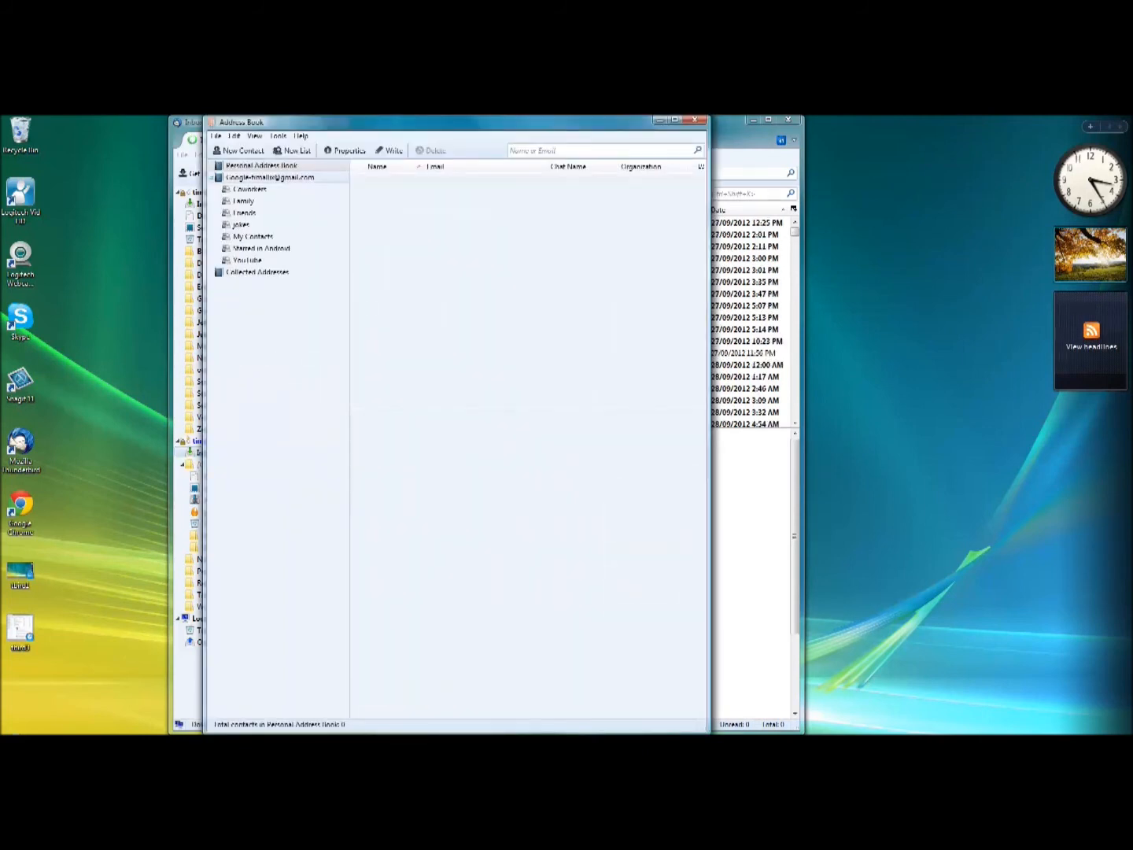
click(270, 177)
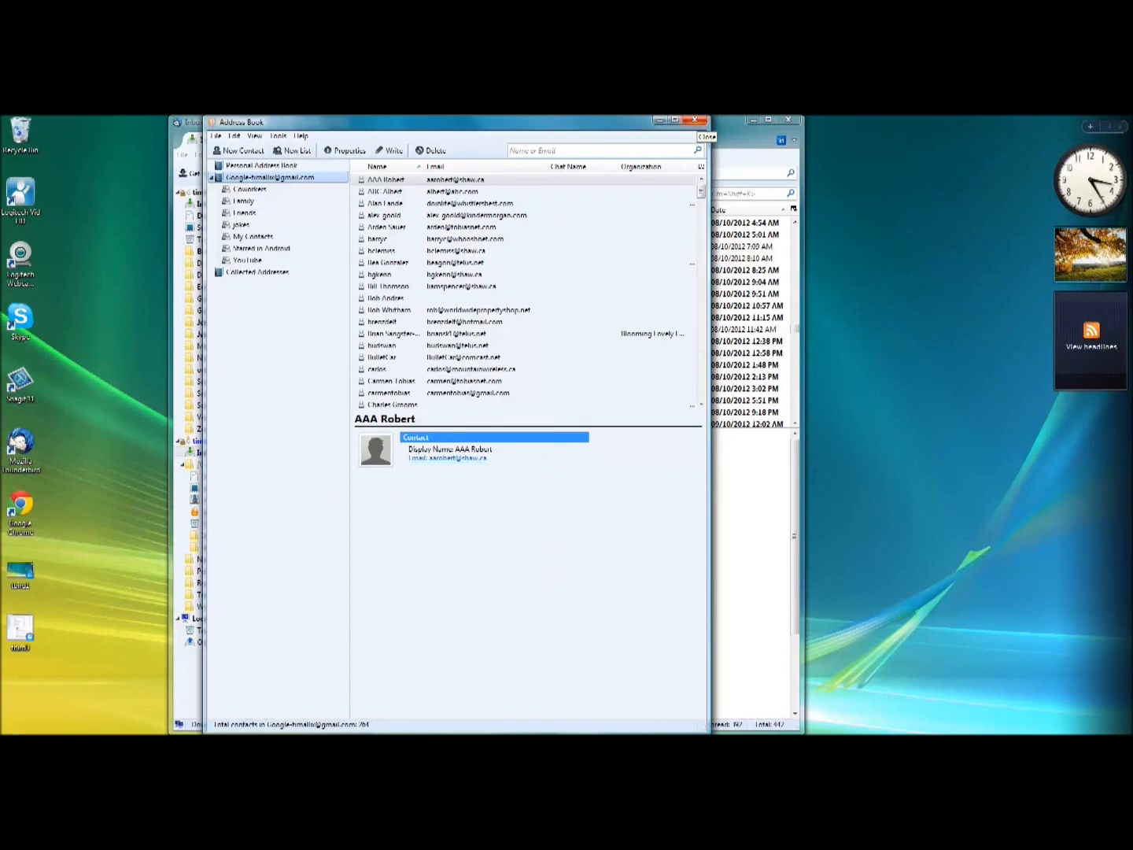
click(694, 120)
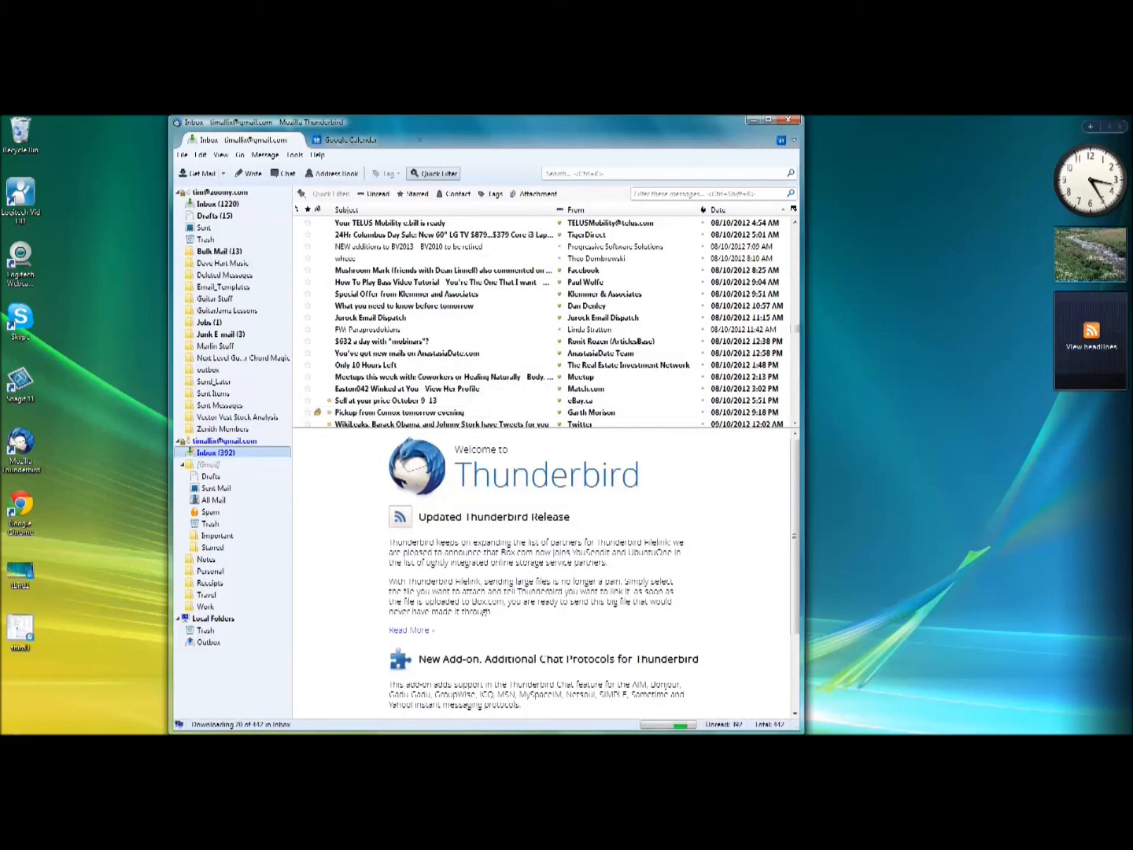
click(250, 173)
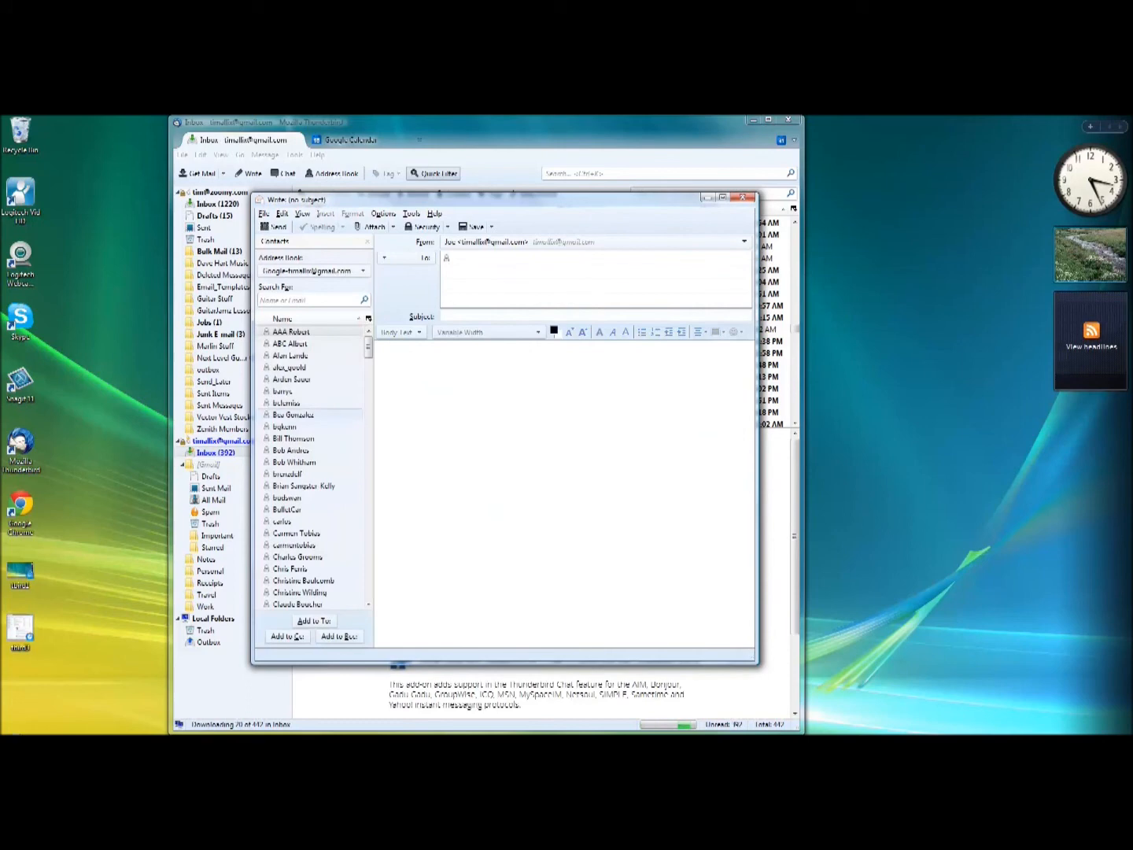
click(366, 242)
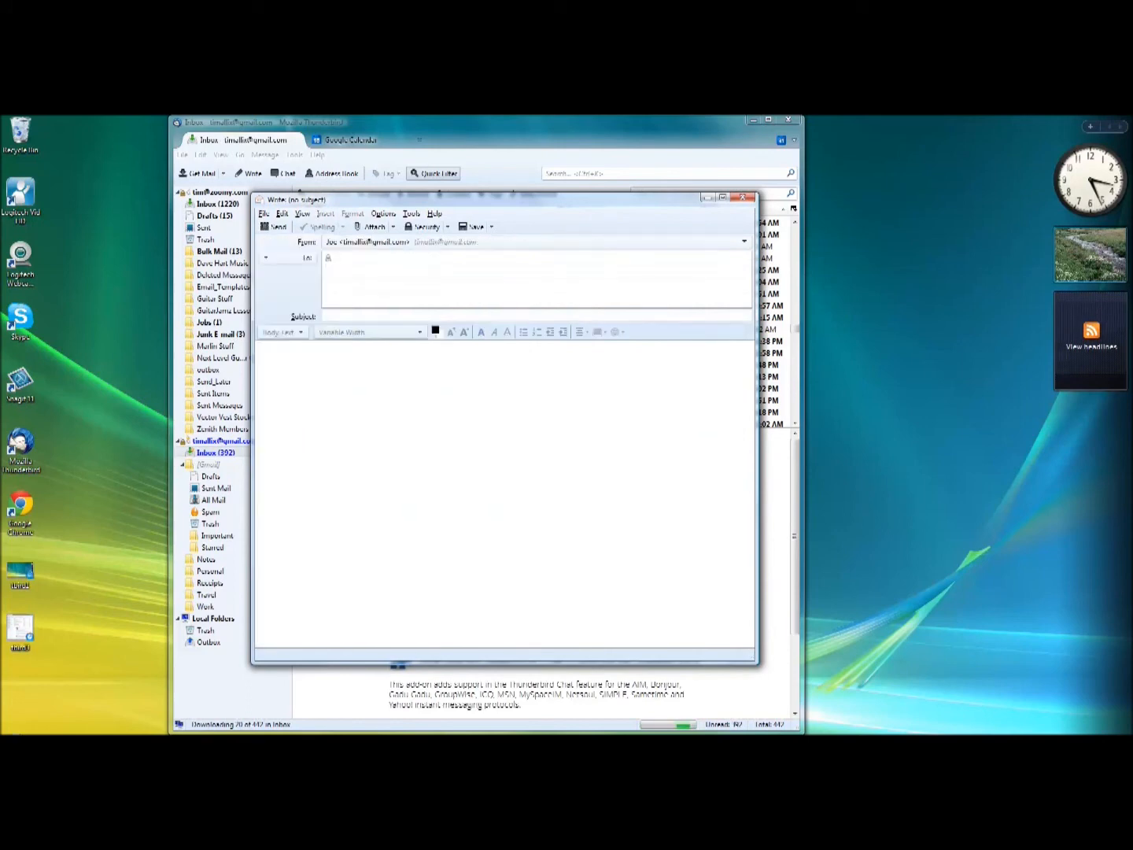
click(285, 257)
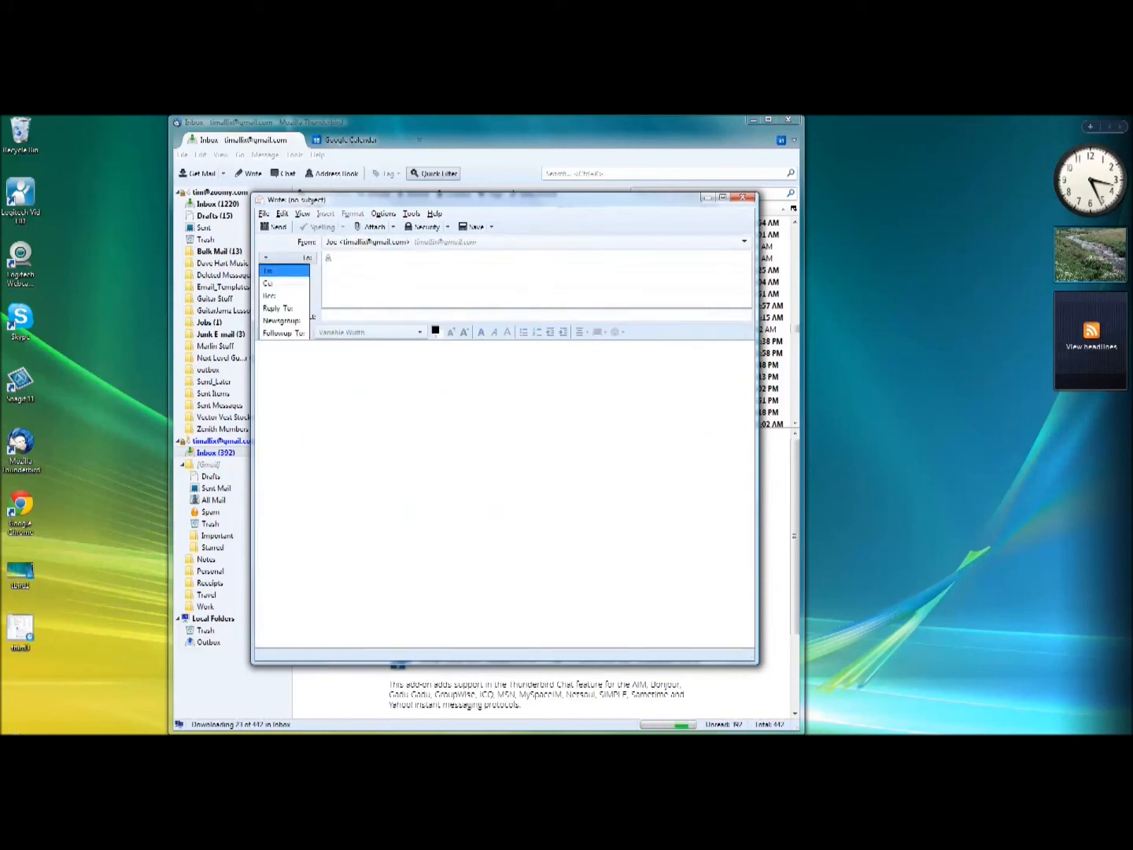
key(Escape)
click(285, 258)
click(285, 257)
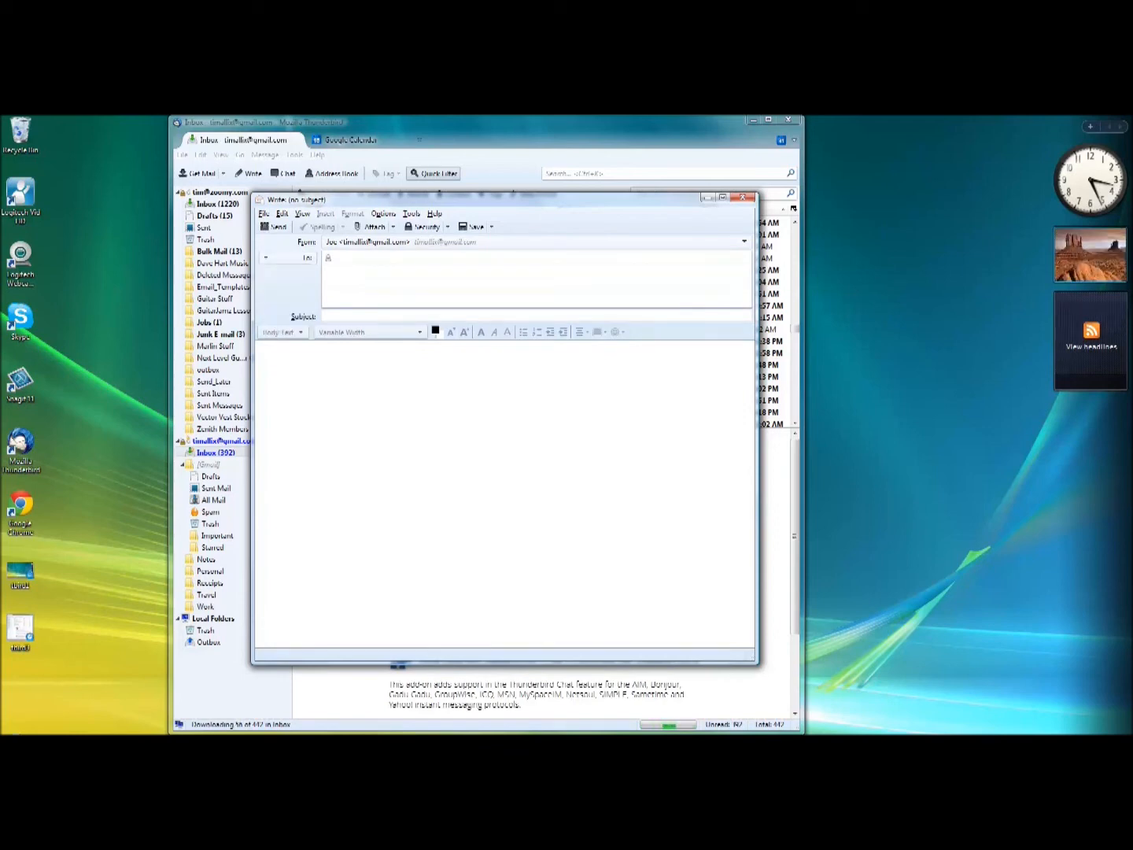
click(302, 213)
click(338, 241)
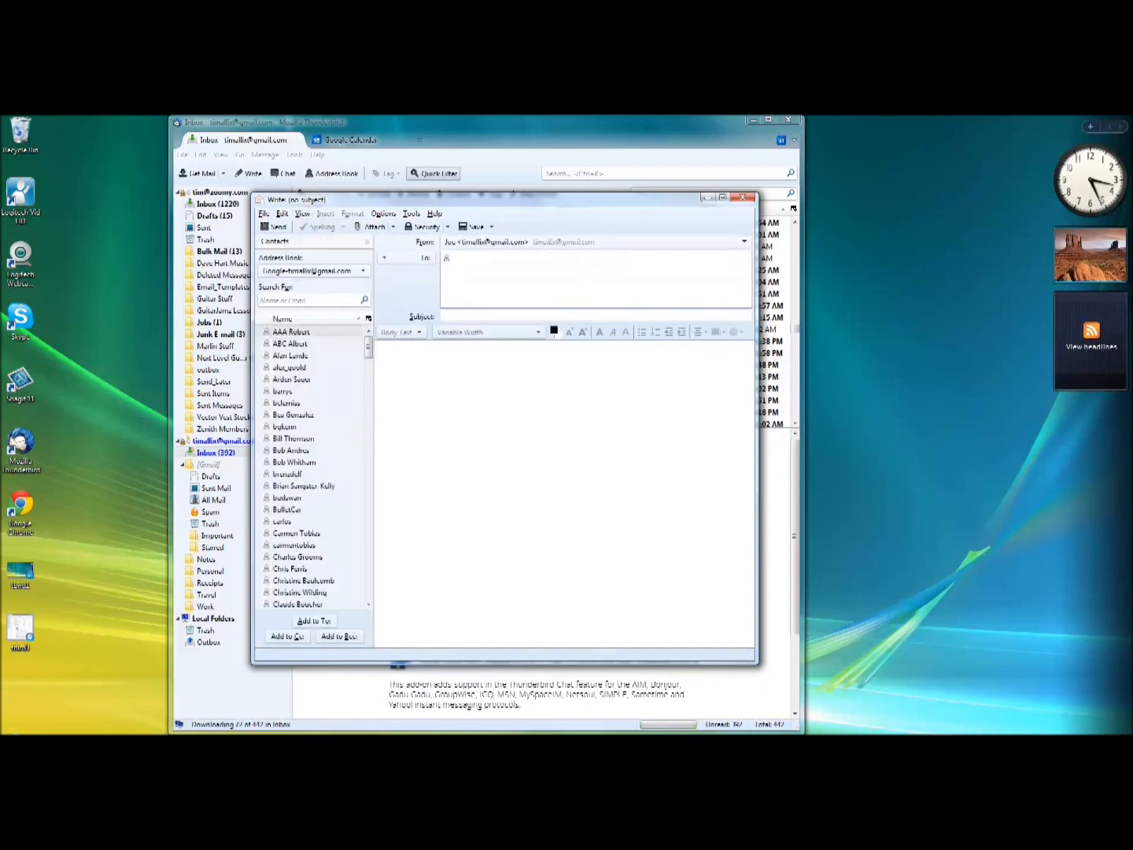
mouse_move(369, 347)
mouse_down()
mouse_move(368, 371)
mouse_move(369, 347)
mouse_up()
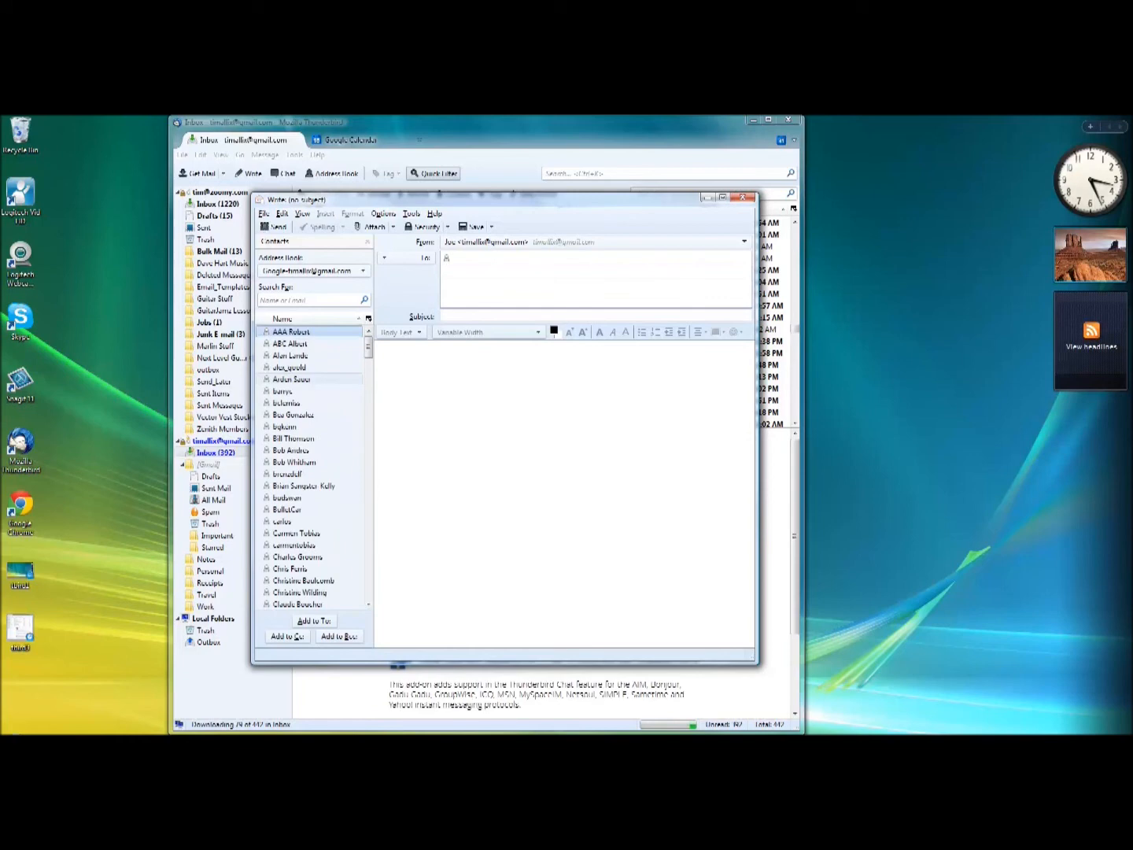
double_click(287, 474)
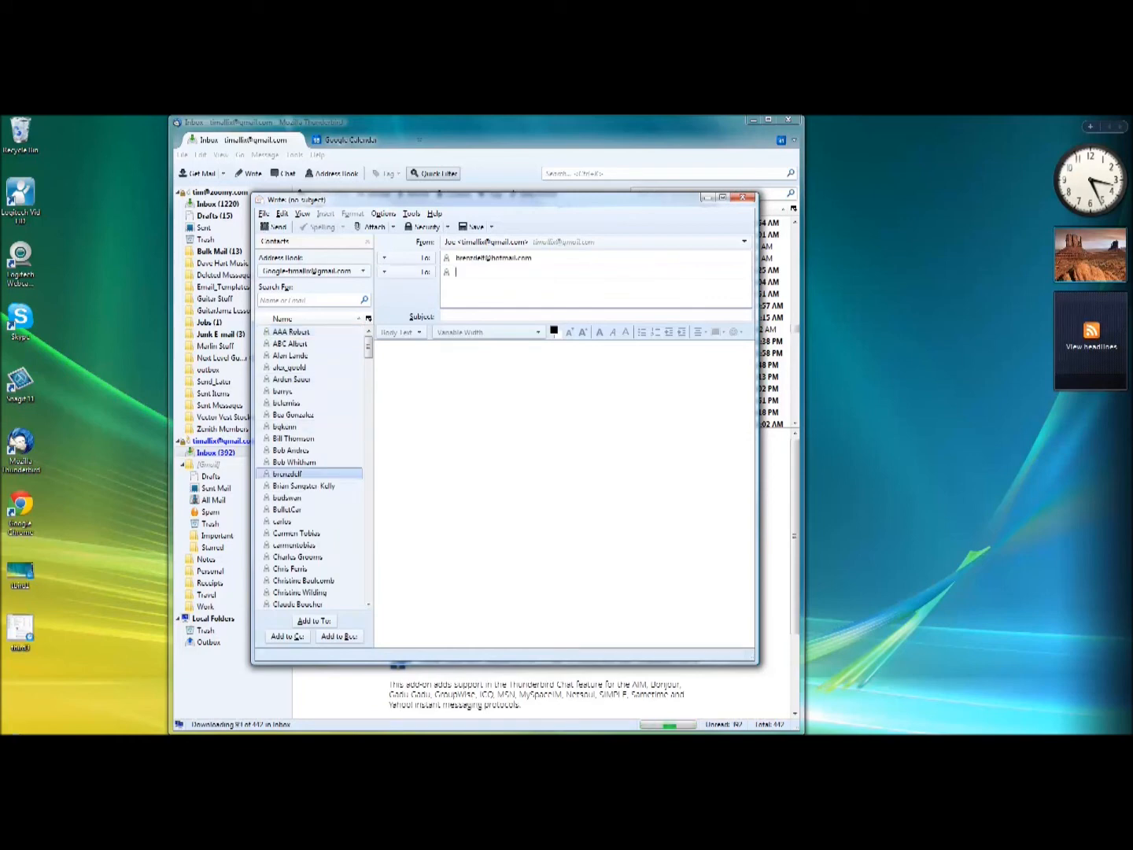
drag(288, 510, 499, 271)
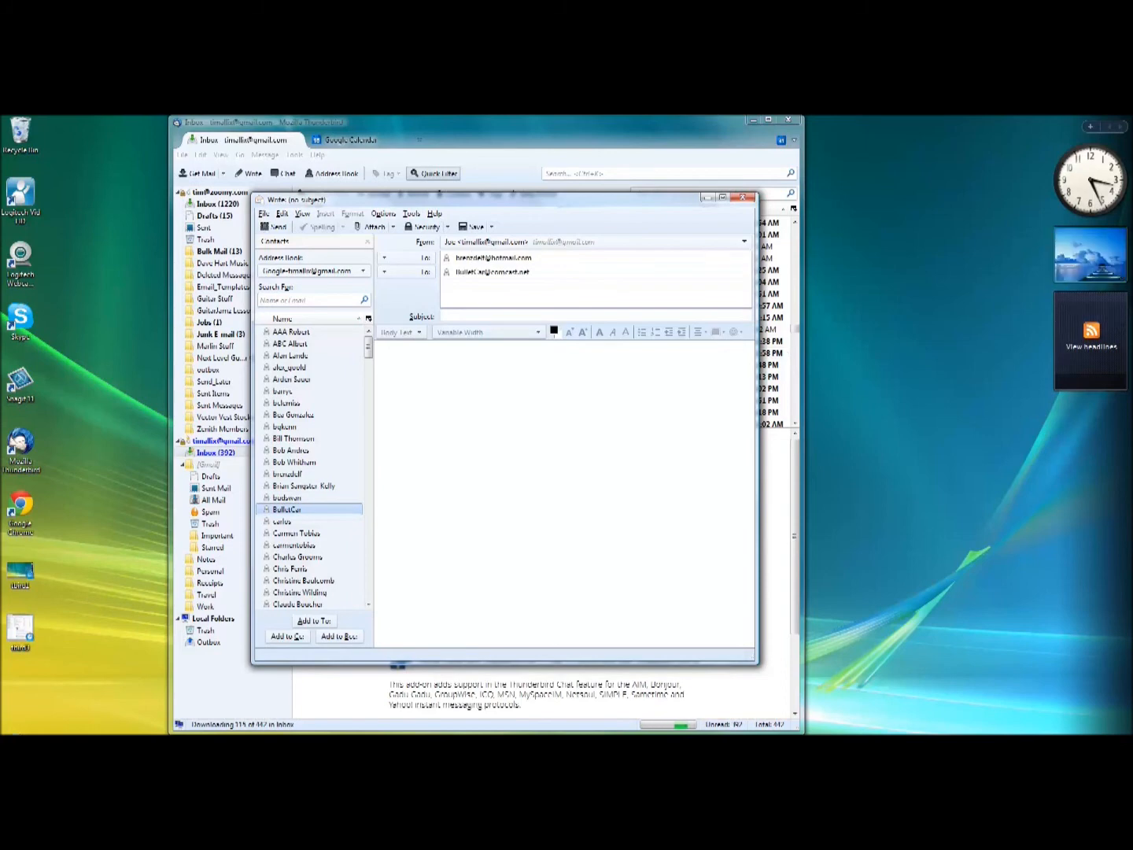
drag(499, 199, 518, 192)
click(762, 189)
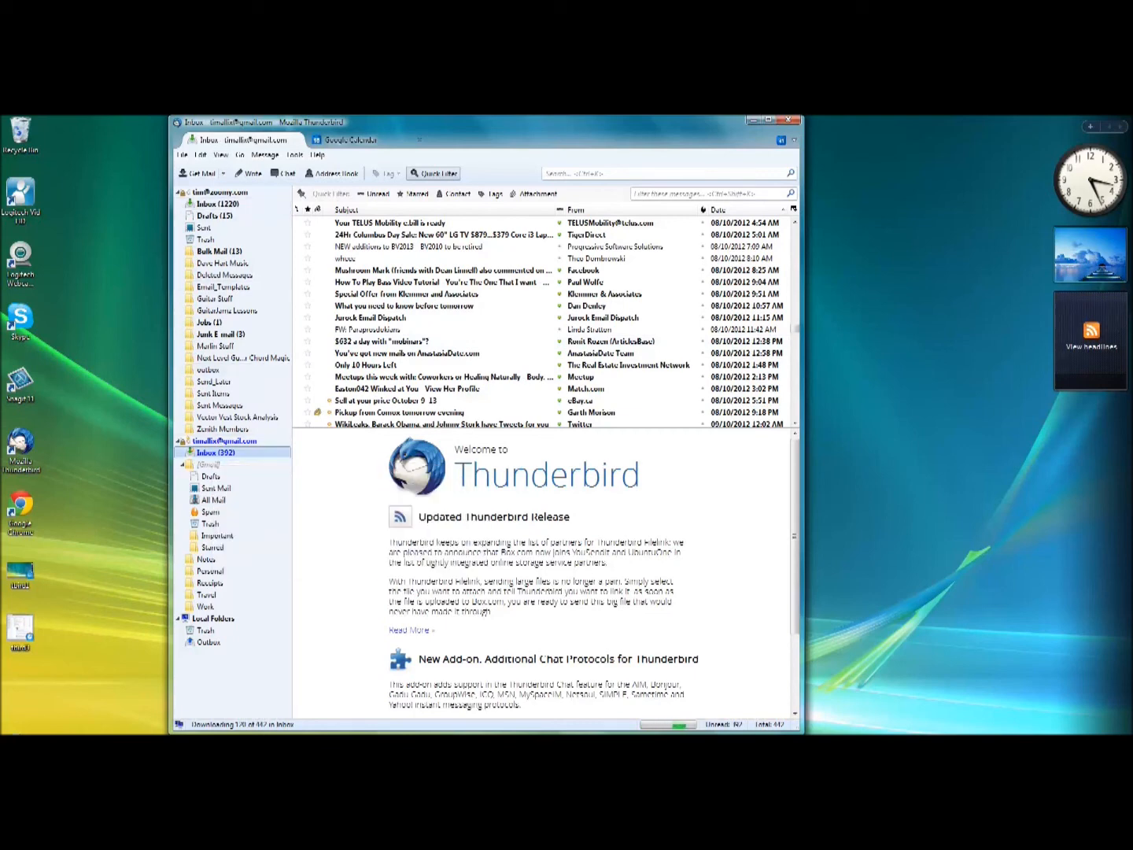
click(350, 139)
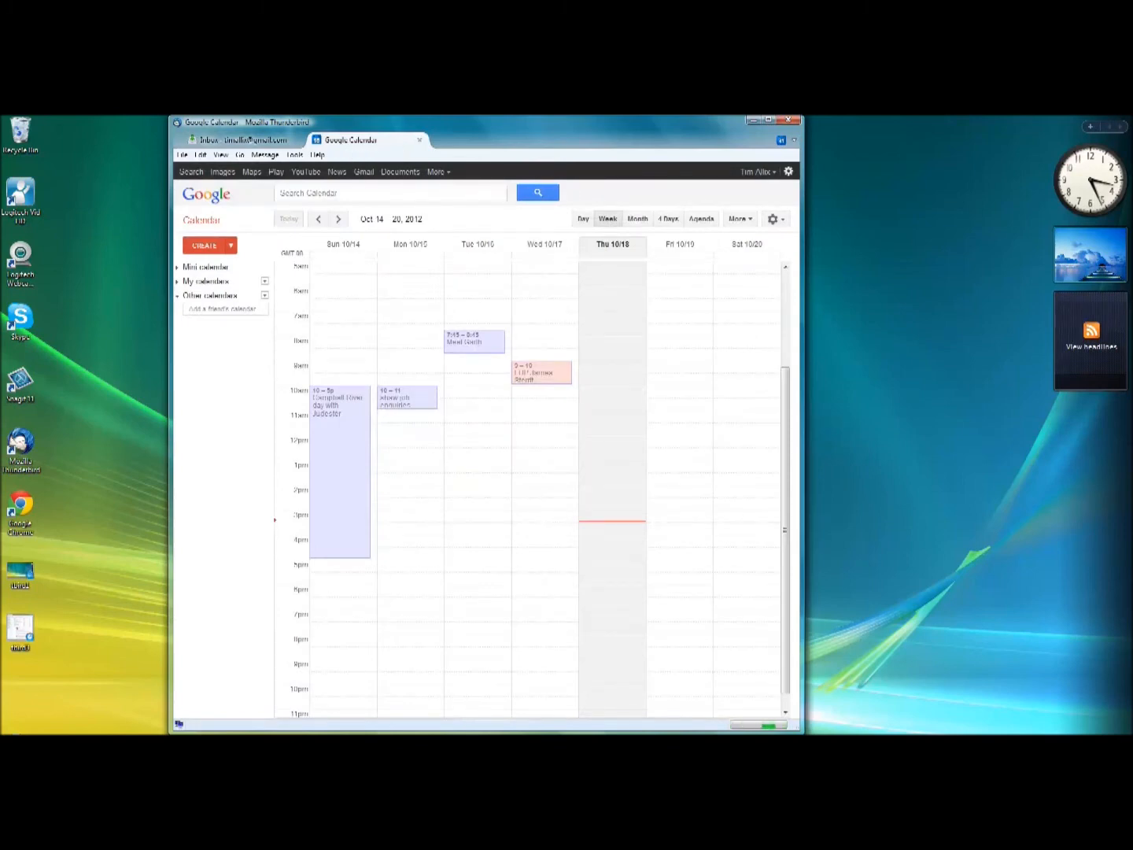
click(236, 139)
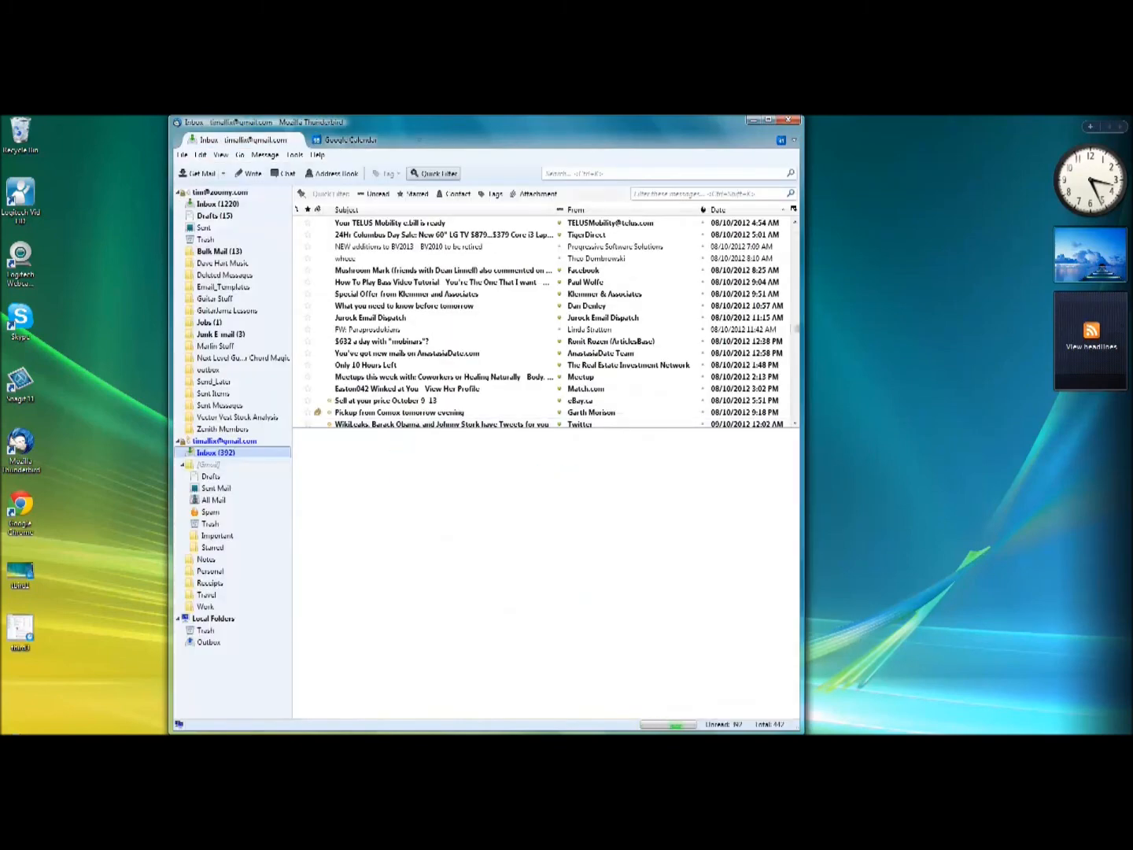